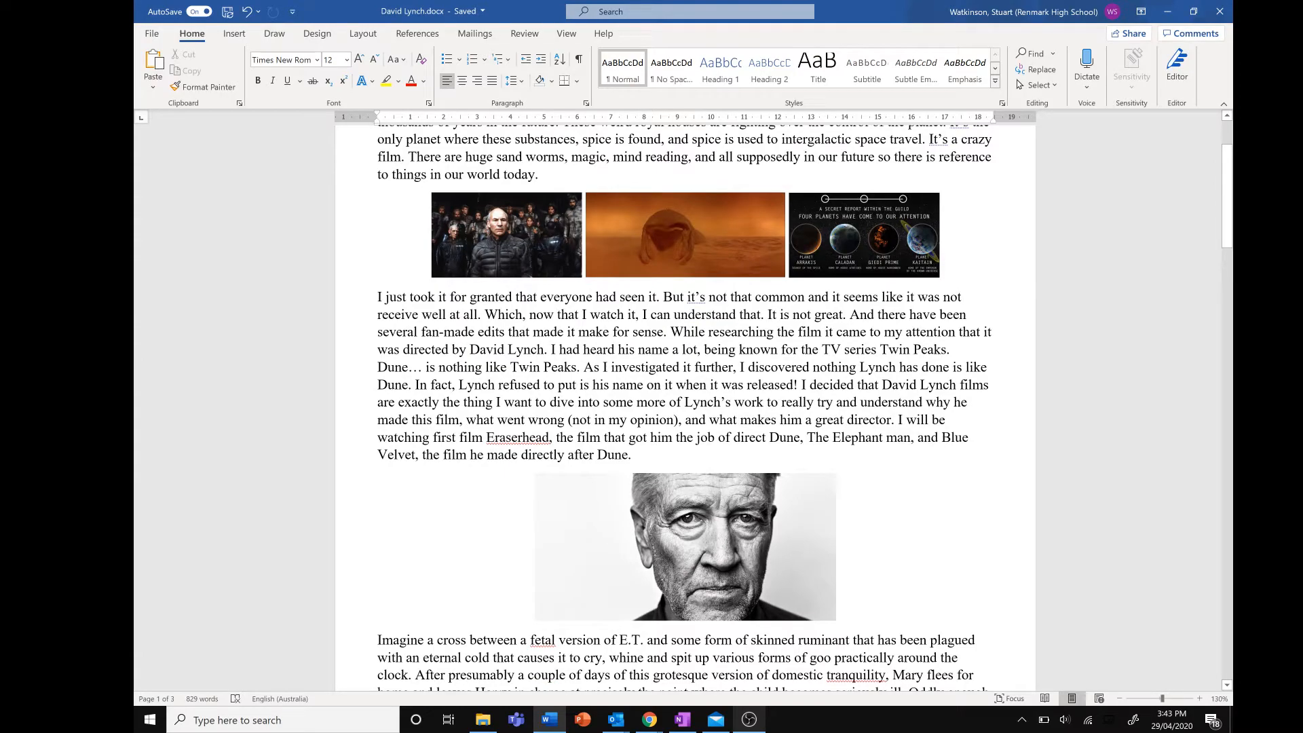
Insert a footnote after the sentence ending "summer after his first year in college."
scroll(686, 407, down, 8)
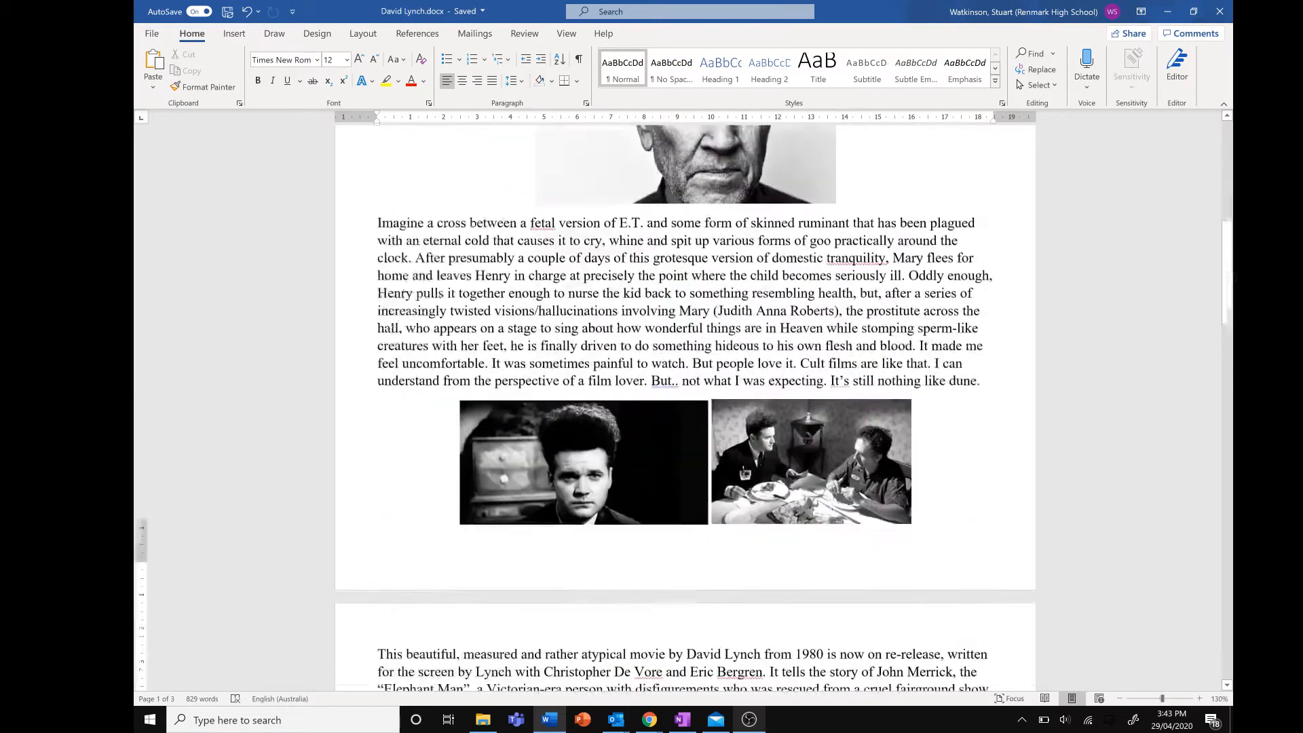
scroll(685, 407, down, 15)
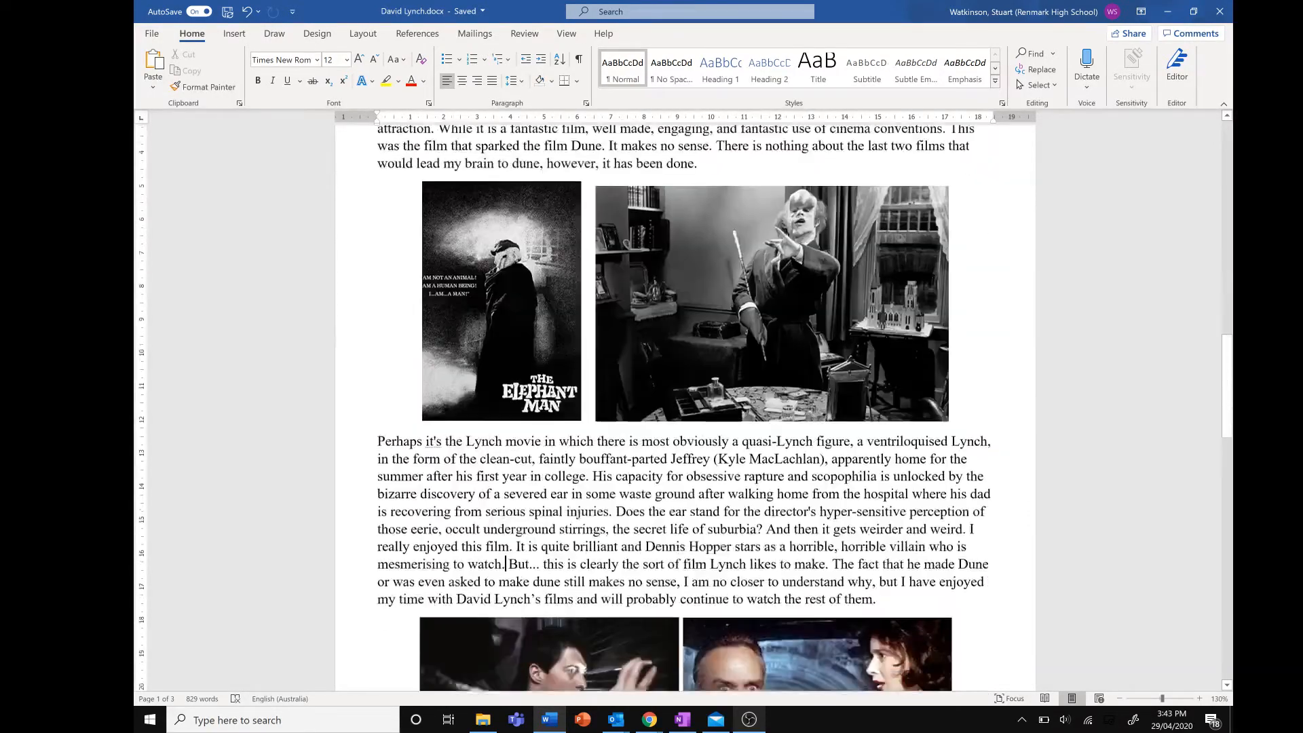
scroll(567, 429, up, 2)
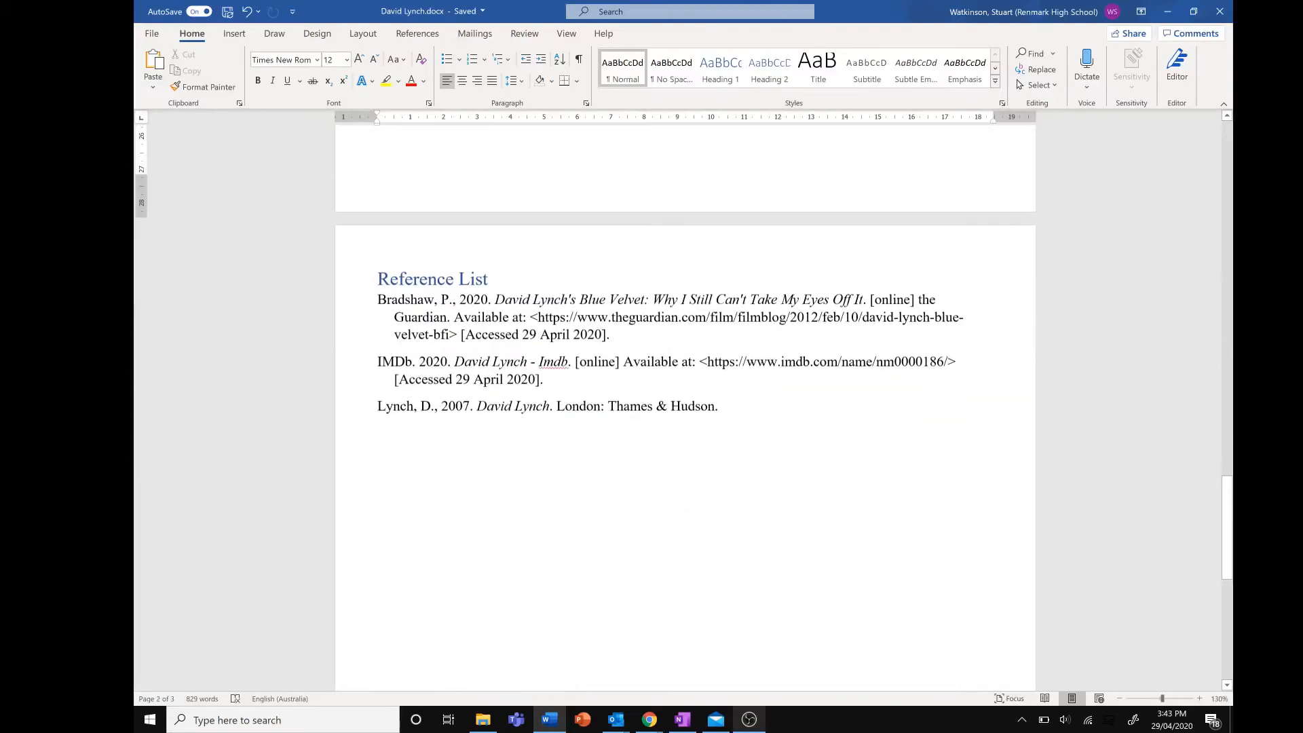
scroll(567, 429, up, 10)
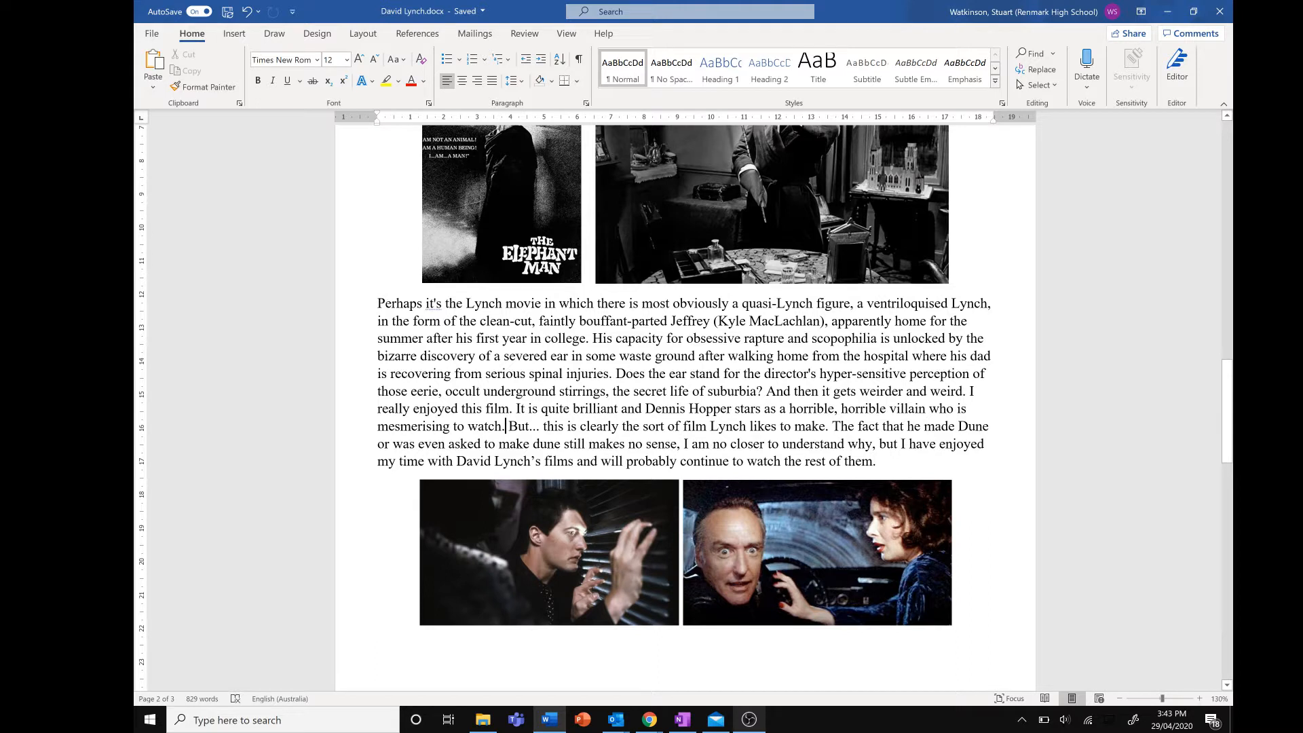
click(414, 36)
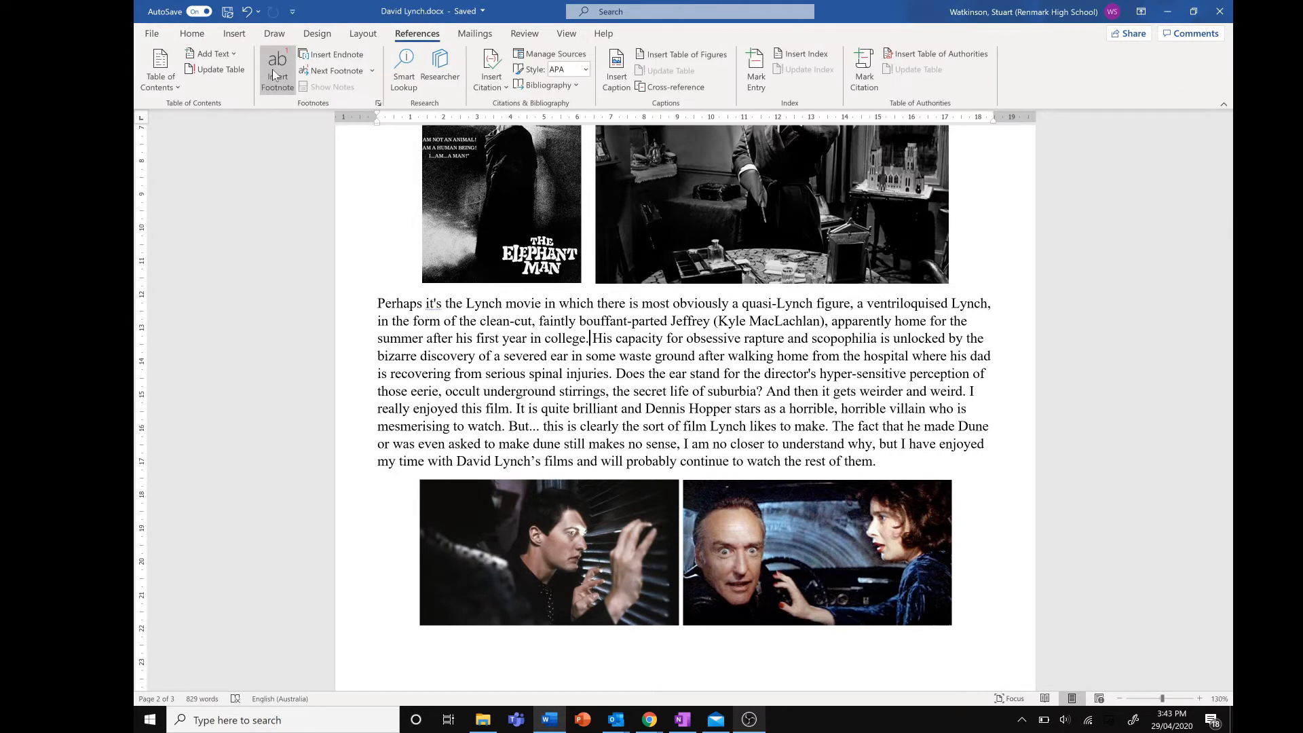
click(275, 92)
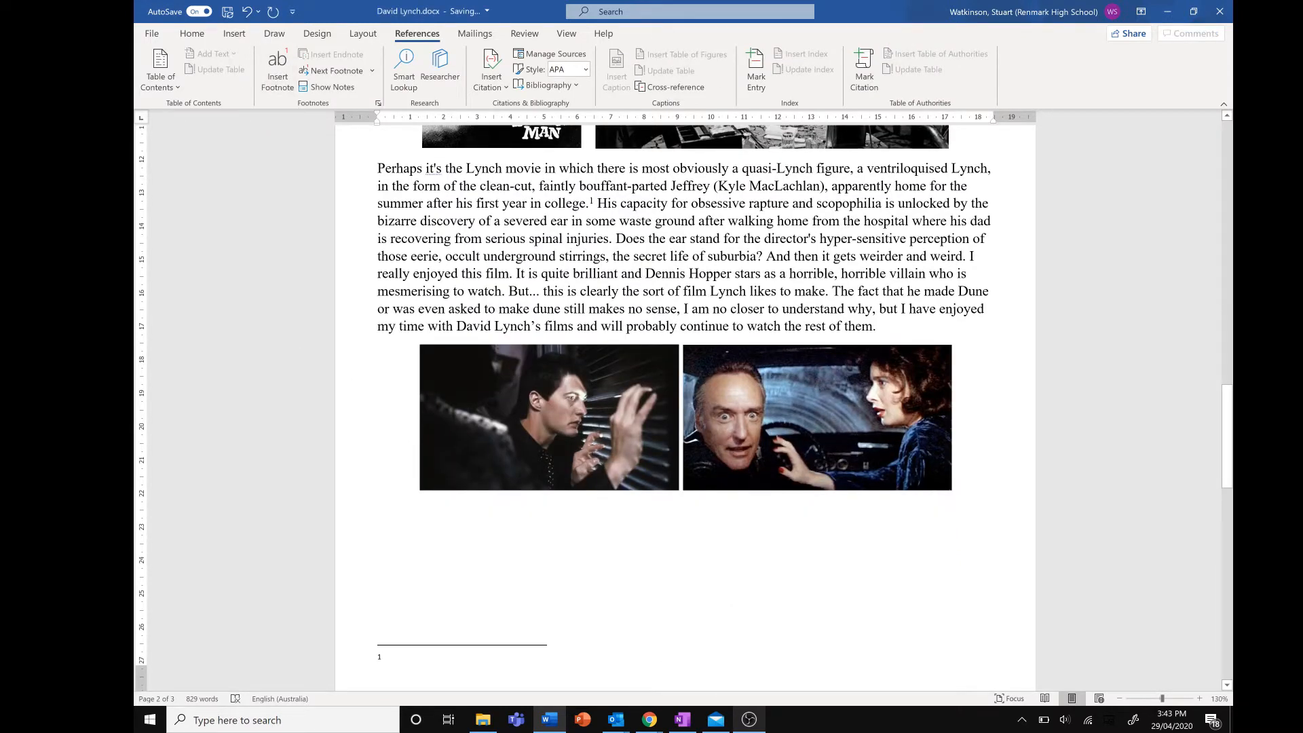
Copy the Bradshaw reference from the Reference List into footnote 1 as plain text and remove the extra blank line
scroll(591, 365, down, 5)
drag(611, 540, 405, 506)
key(ctrl+c)
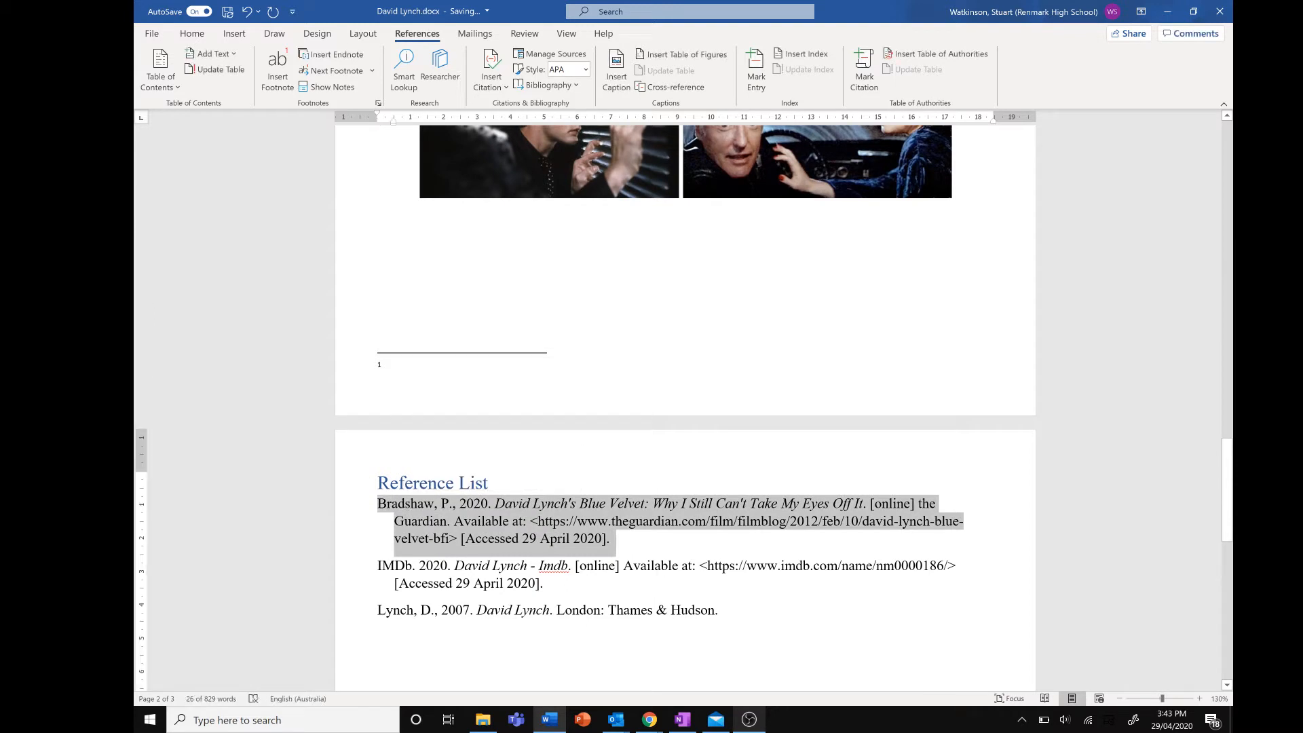
click(402, 368)
right_click(402, 369)
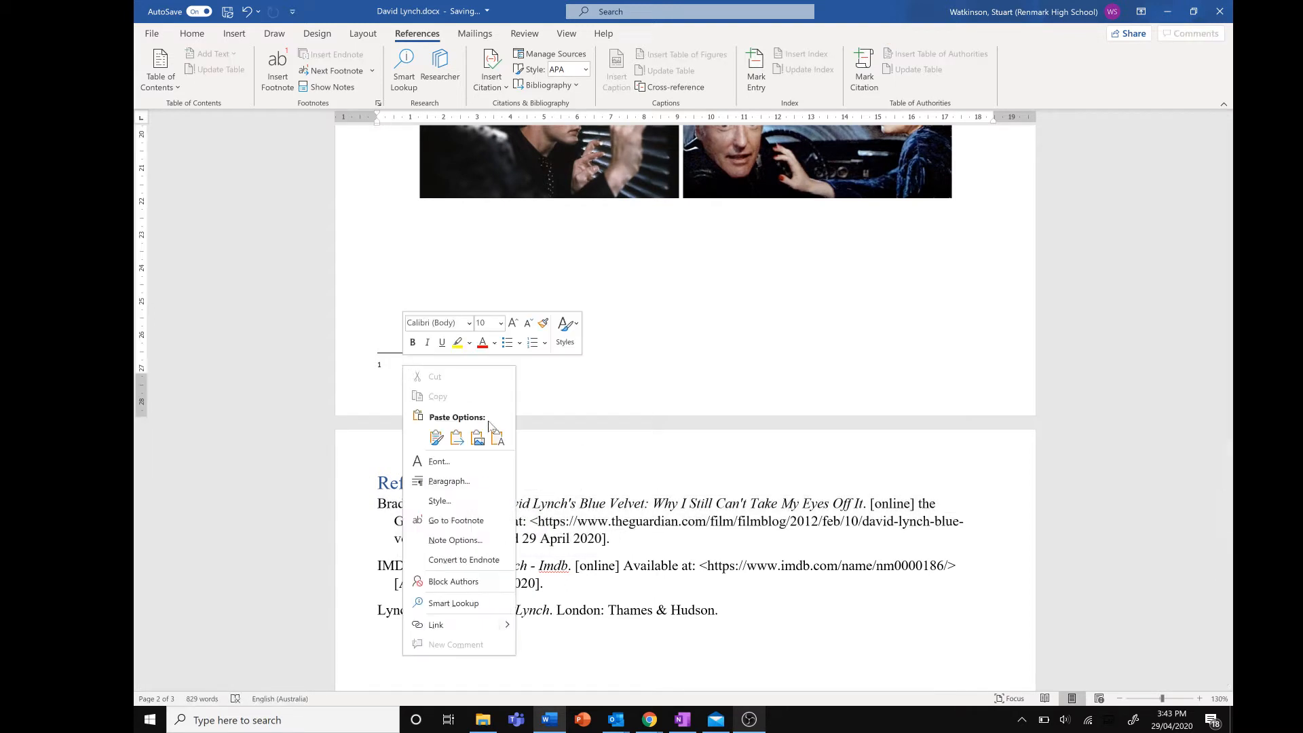
click(456, 438)
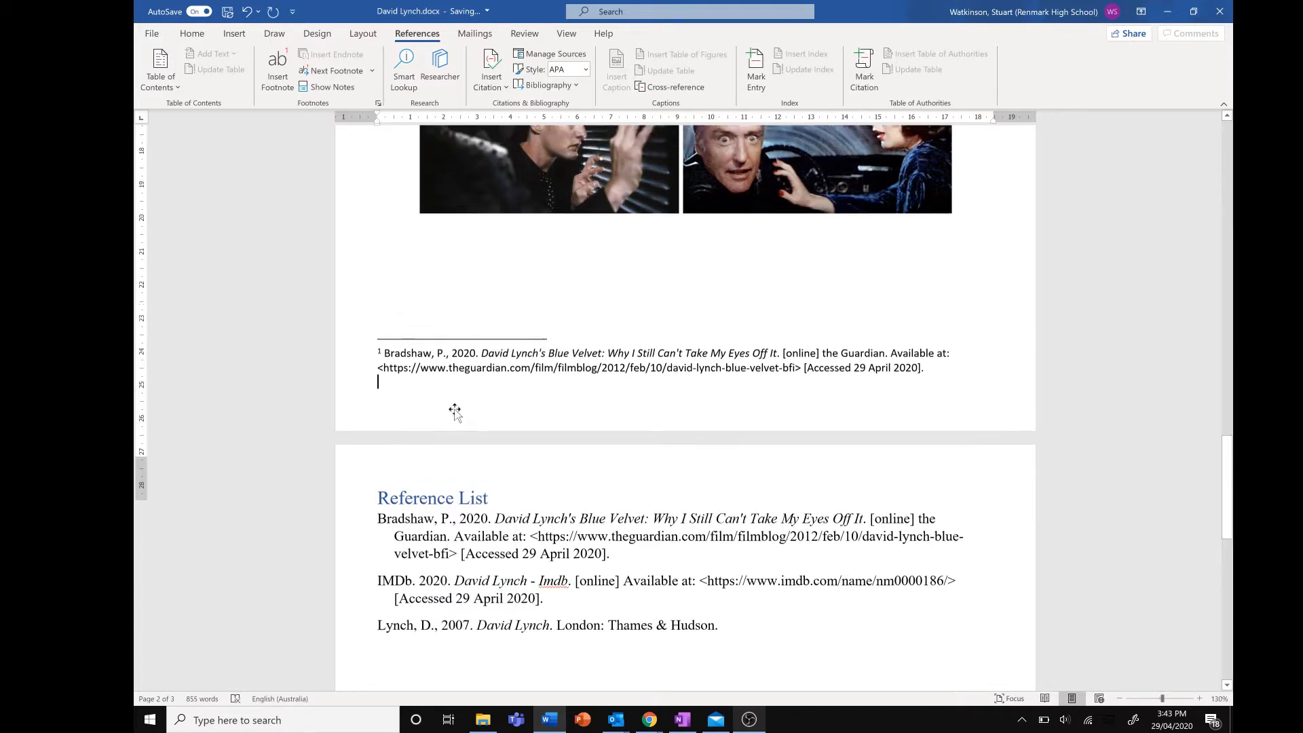
scroll(455, 410, up, 5)
key(BackSpace)
Insert a second footnote after "recovering from serious spinal injuries."
scroll(455, 423, up, 1)
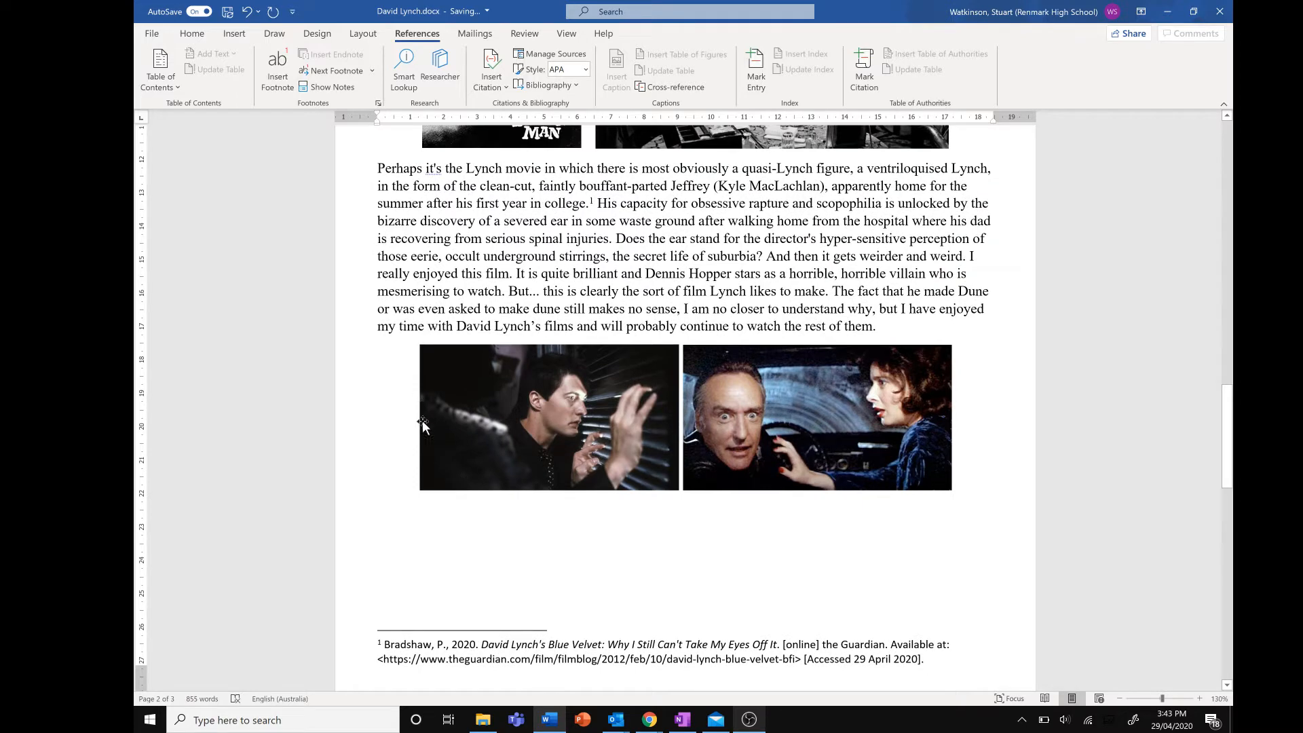
scroll(423, 421, down, 1)
scroll(422, 421, up, 3)
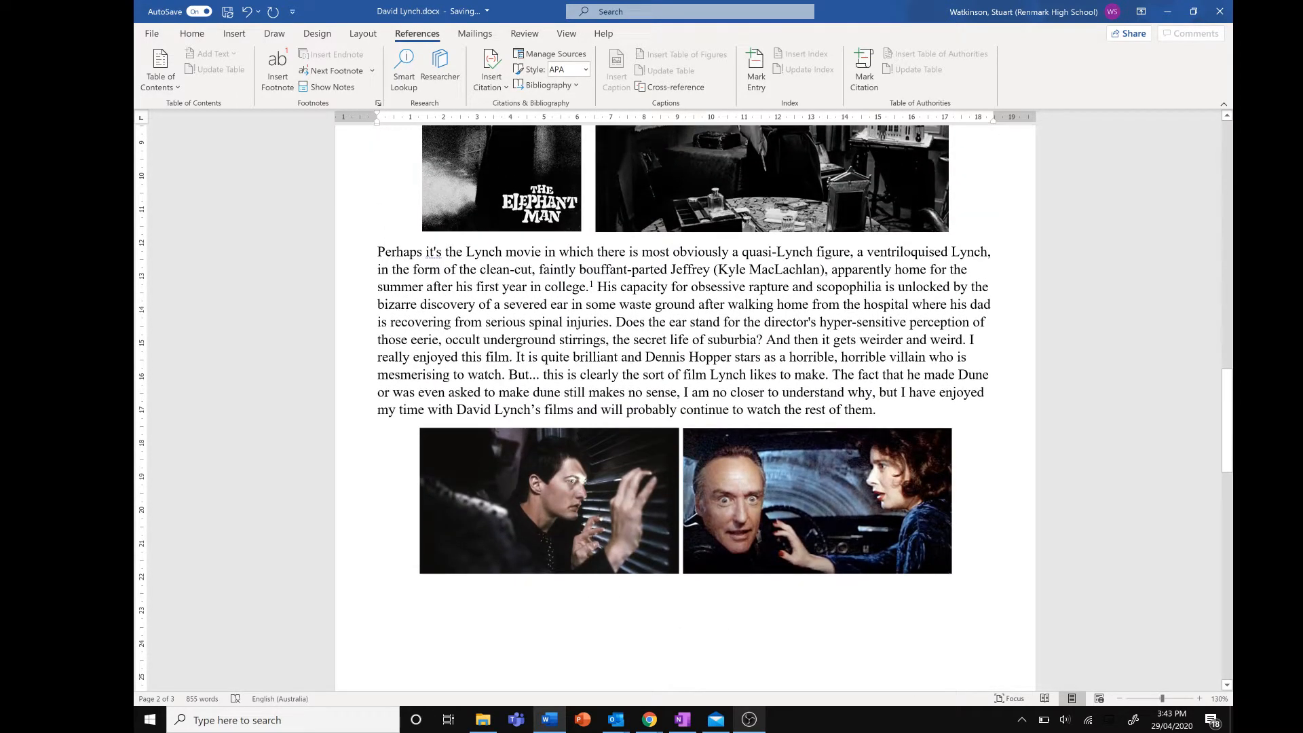
click(613, 321)
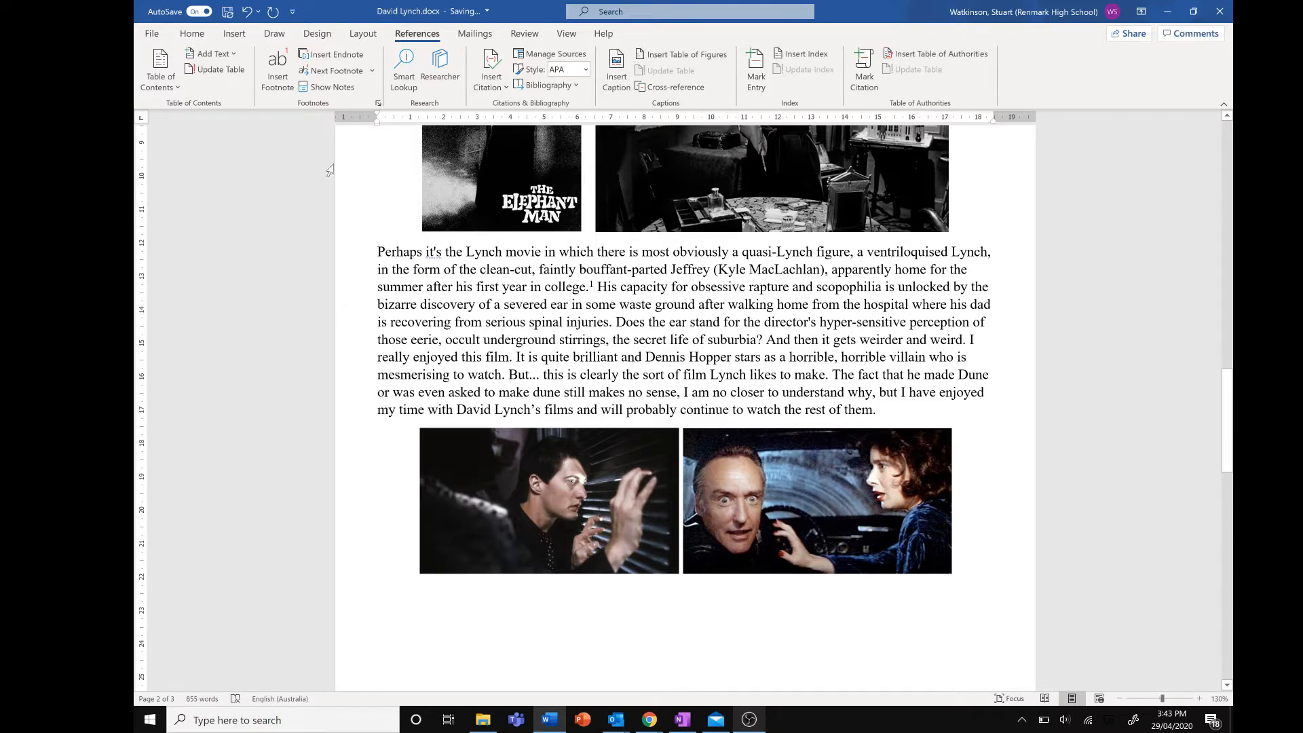
click(278, 71)
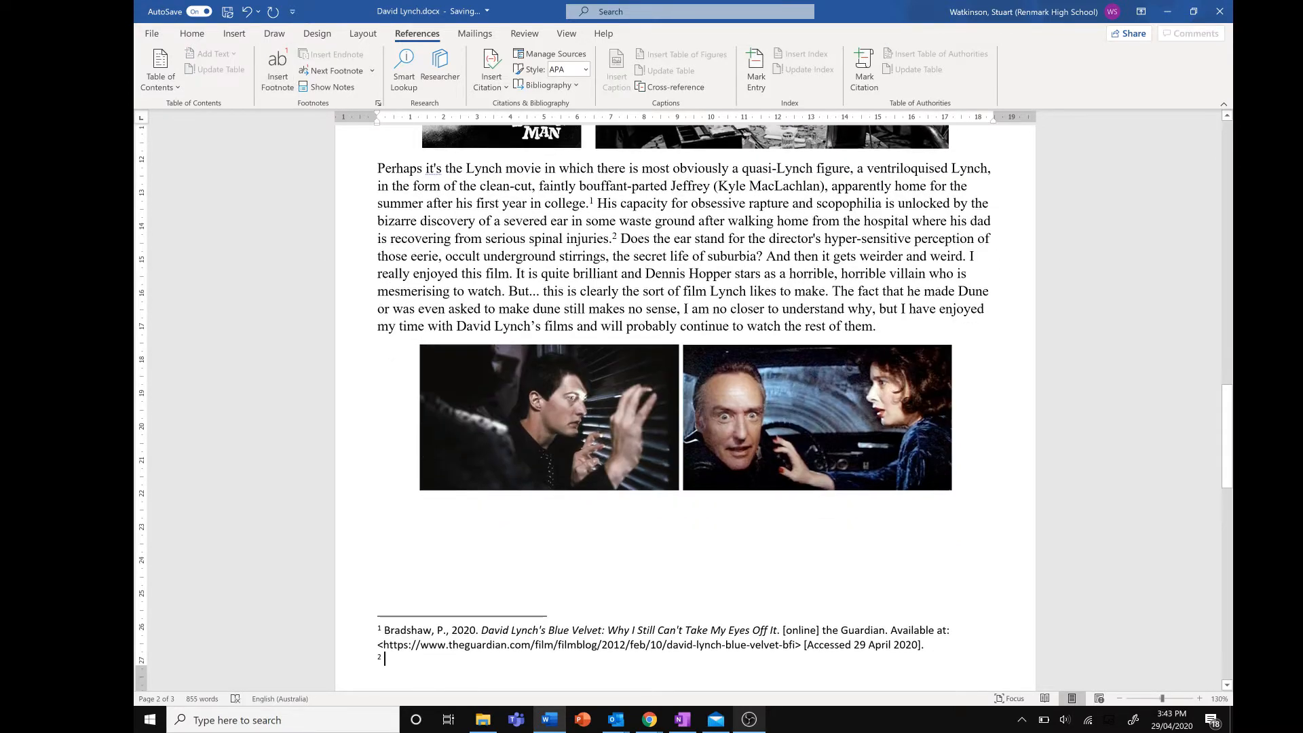
key(ctrl+v)
key(ctrl+z)
right_click(396, 657)
click(457, 438)
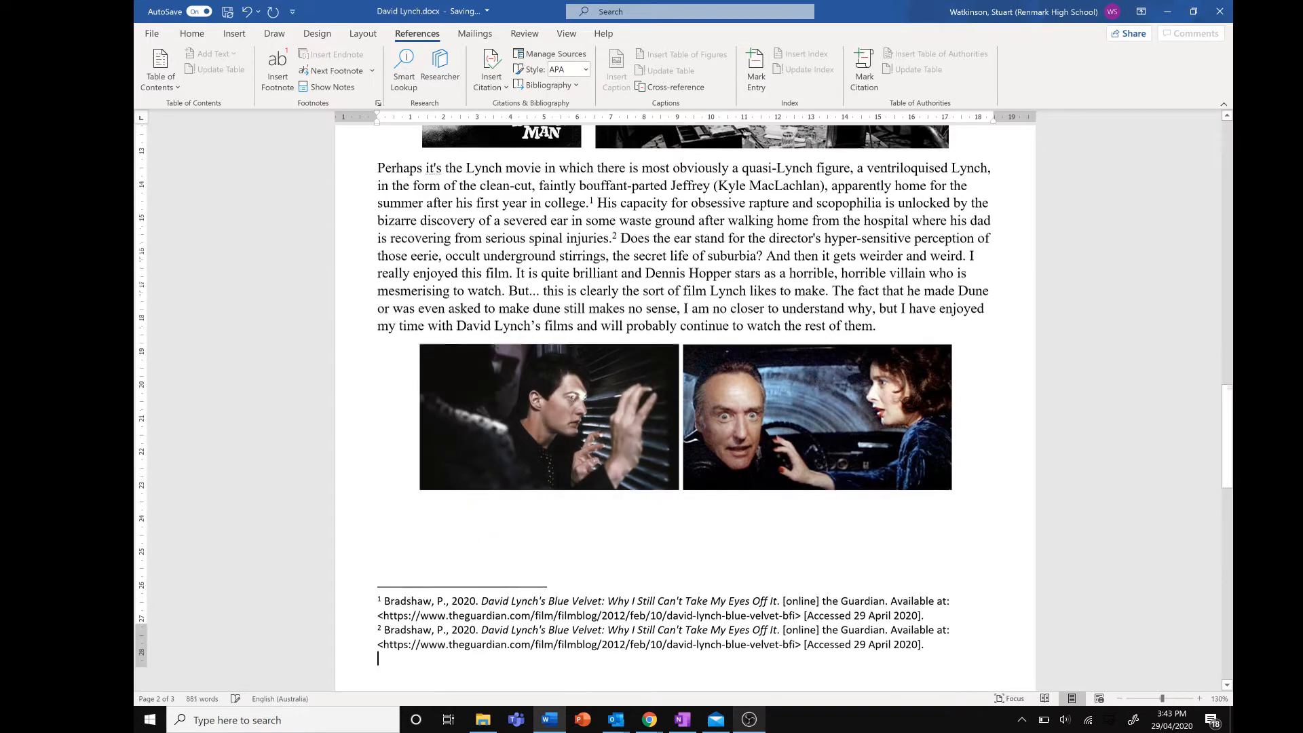
scroll(450, 540, down, 3)
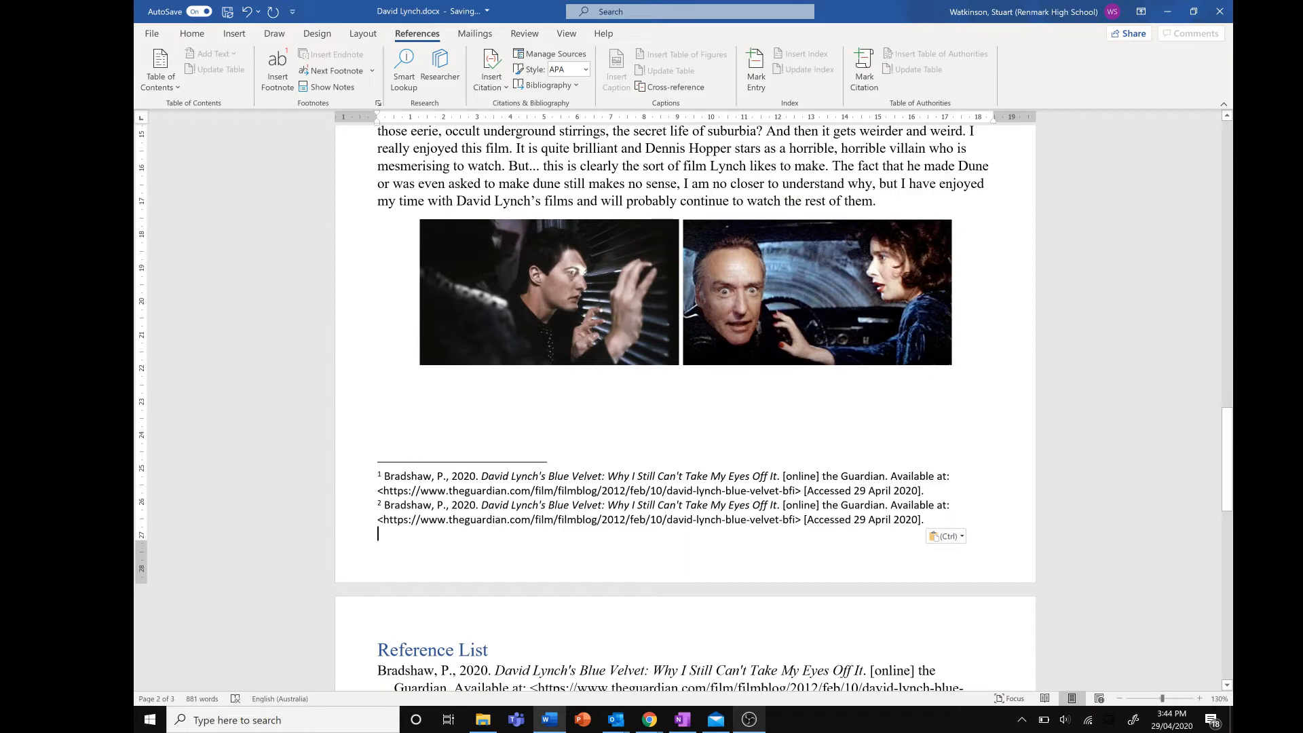
key(ctrl+z)
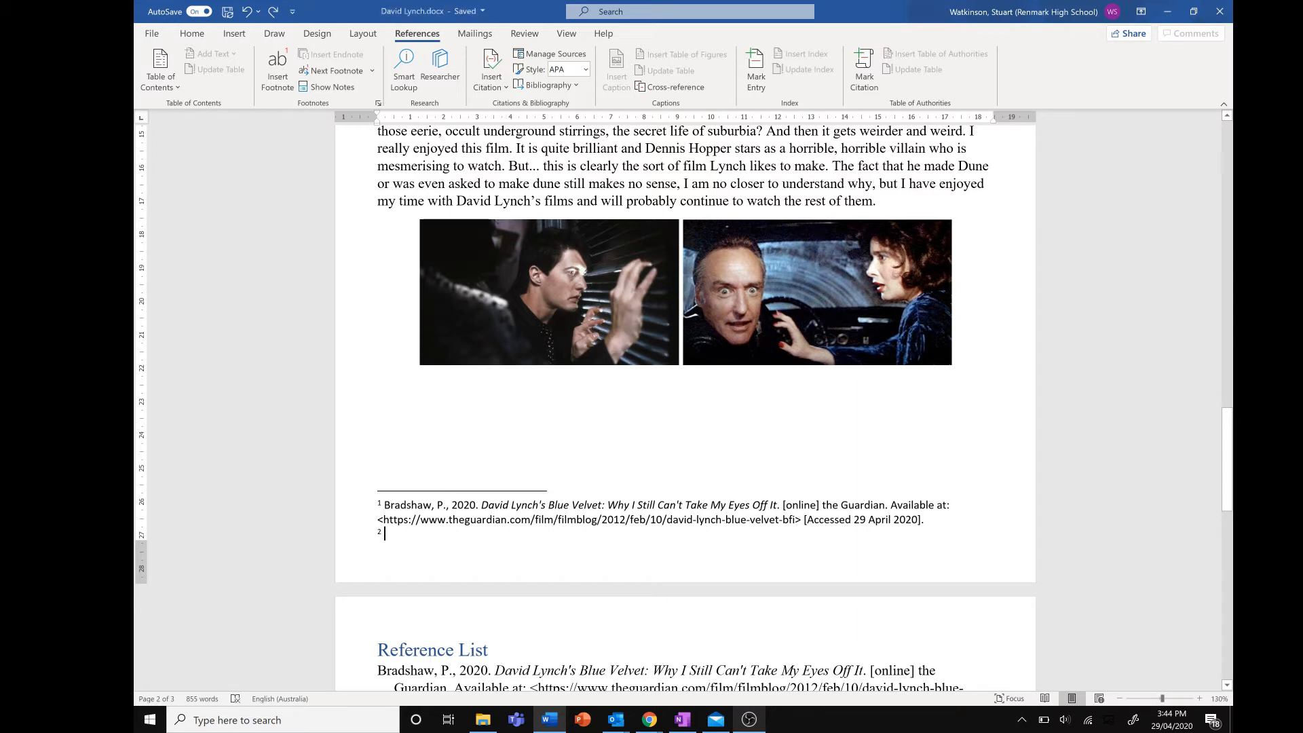
Enter "Ibid." as the text of footnote 2 and start a new line
text(Ibid)
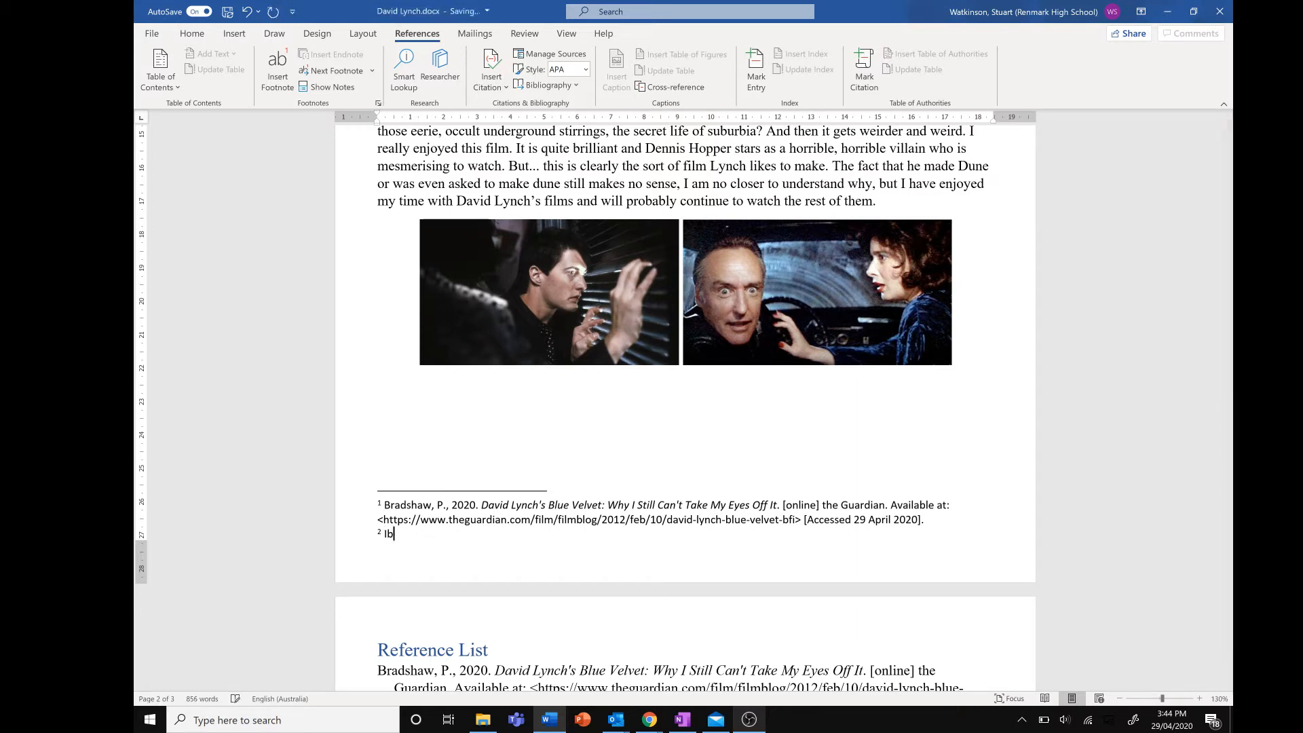
text(.)
key(Return)
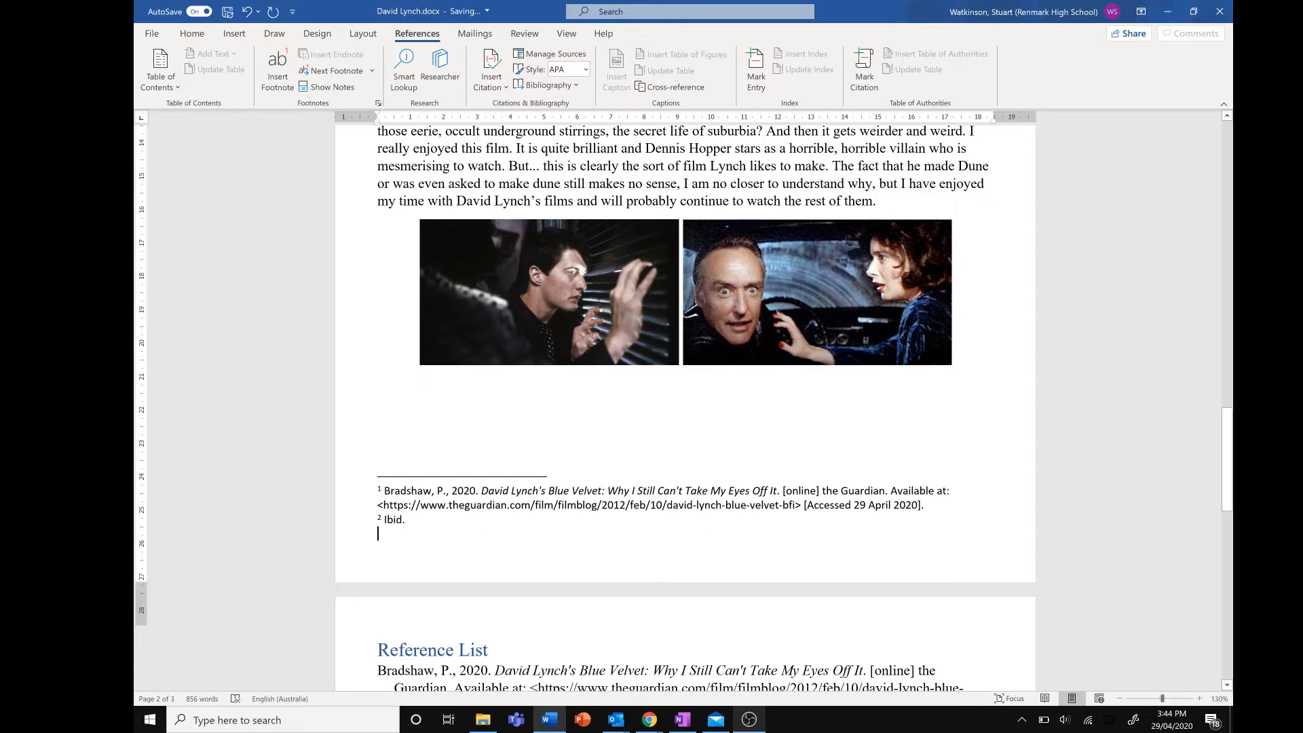
Insert a third footnote after "the secret life of suburbia?"
scroll(686, 407, up, 2)
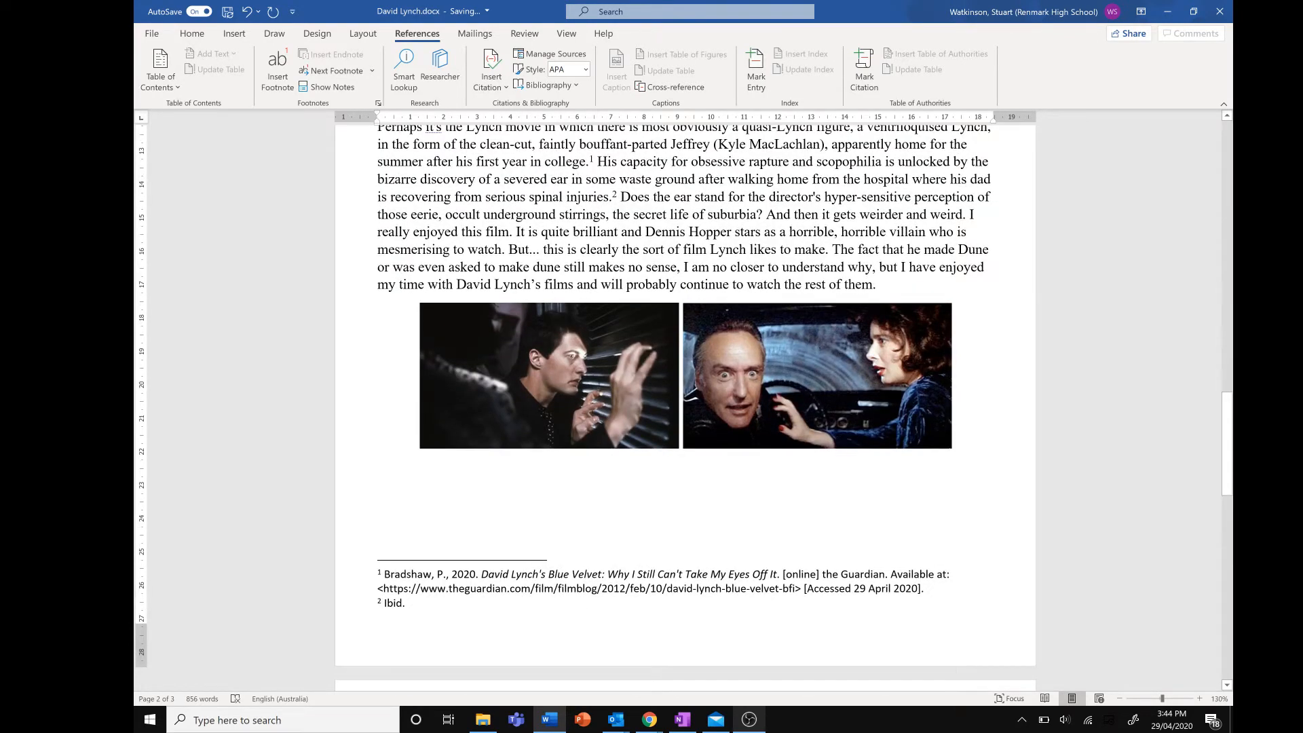
click(764, 214)
click(277, 68)
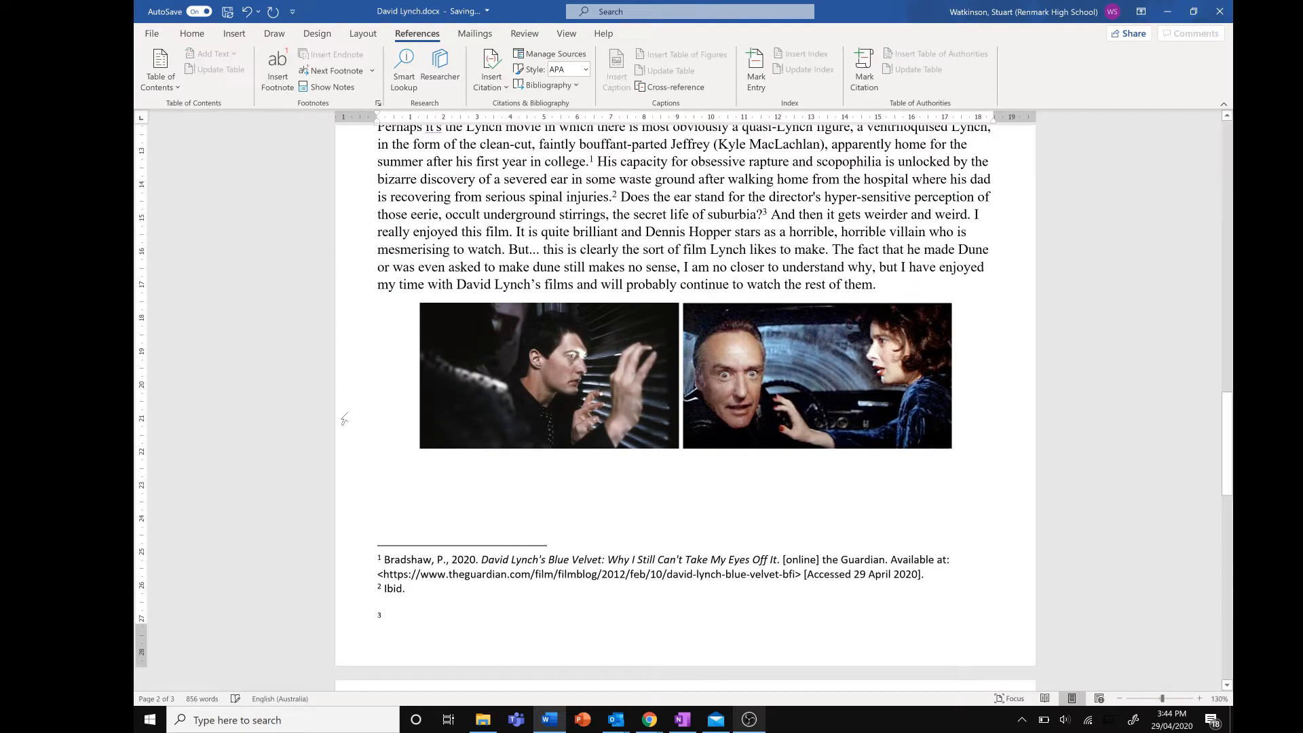
Copy the Lynch, 2007 reference into footnote 3 as plain text, remove blank lines, and add page number 90
scroll(344, 419, down, 4)
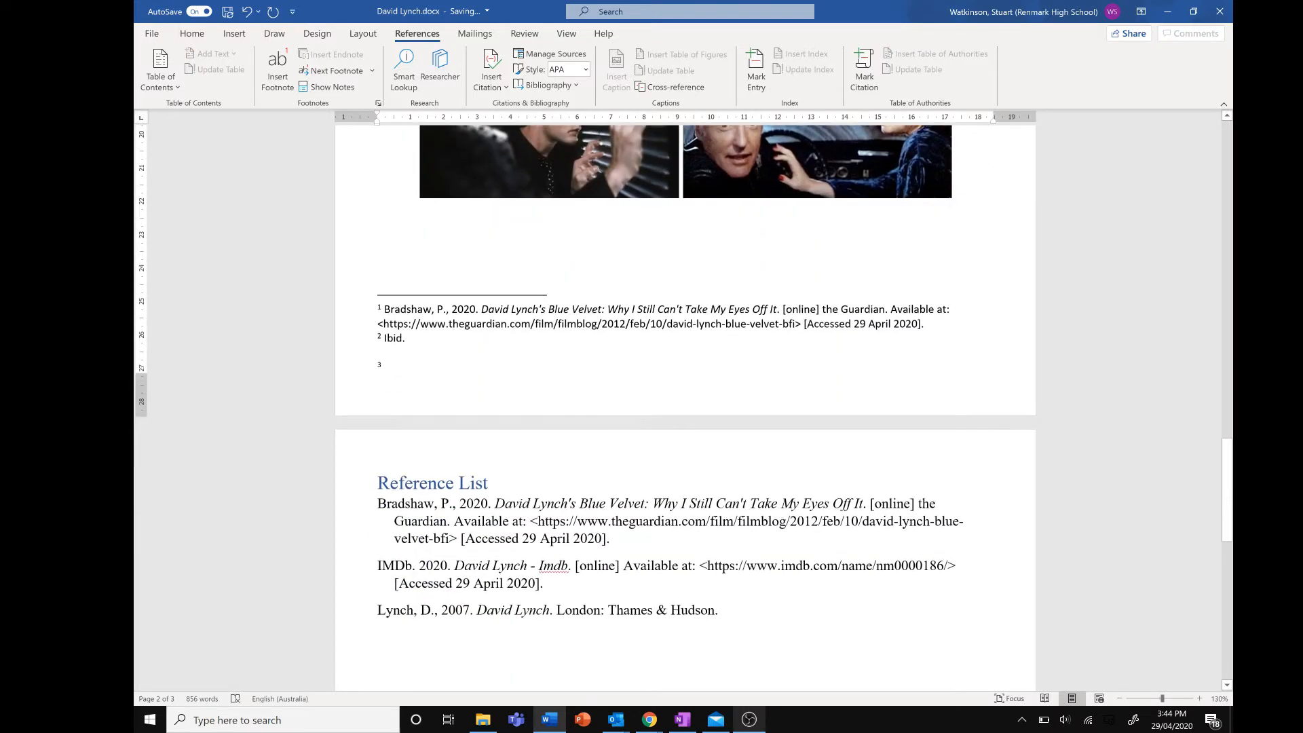
drag(721, 610, 377, 610)
key(ctrl+c)
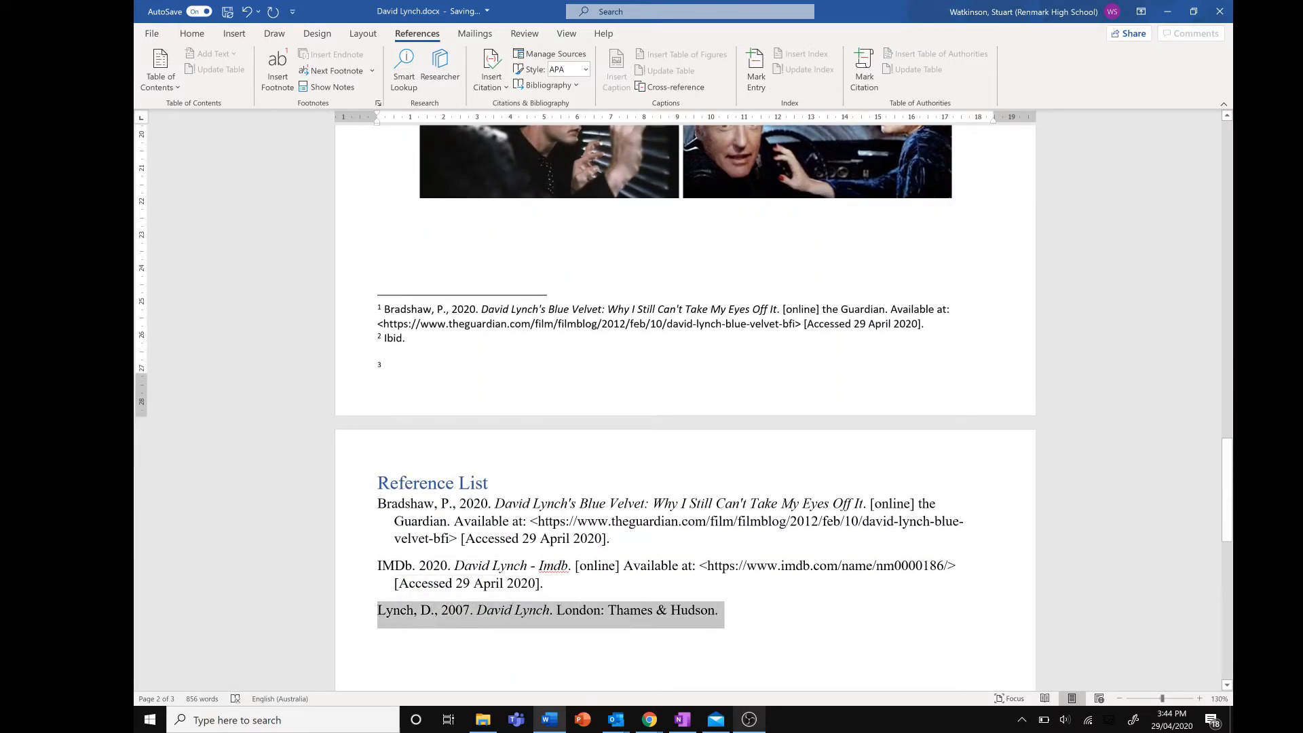
scroll(576, 576, up, 4)
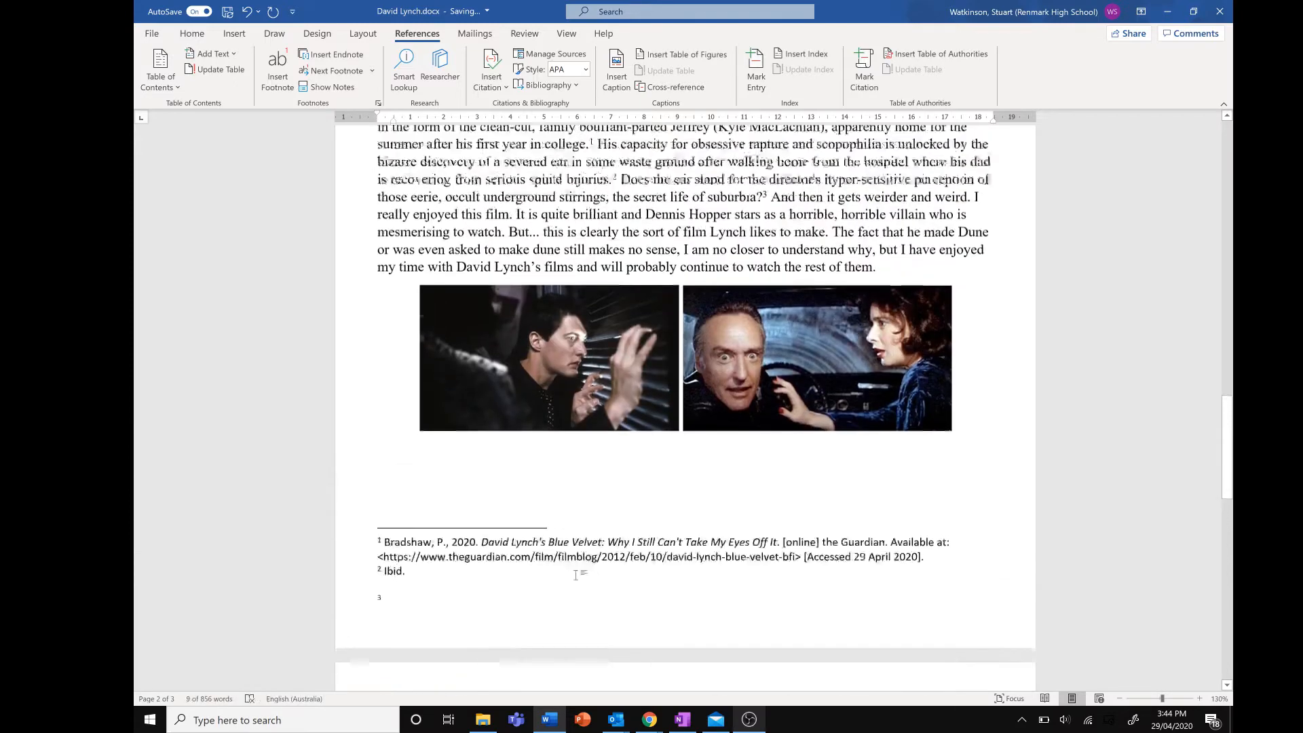
scroll(562, 440, up, 1)
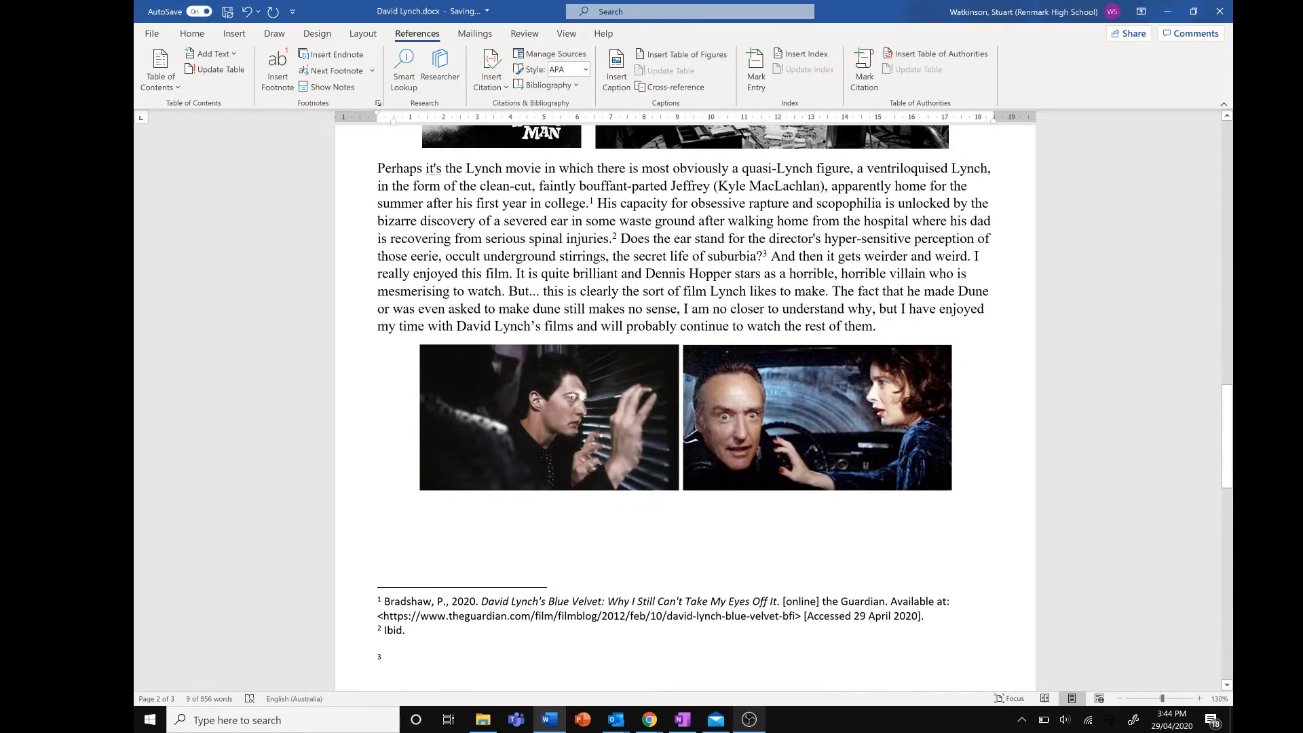
click(379, 645)
key(BackSpace)
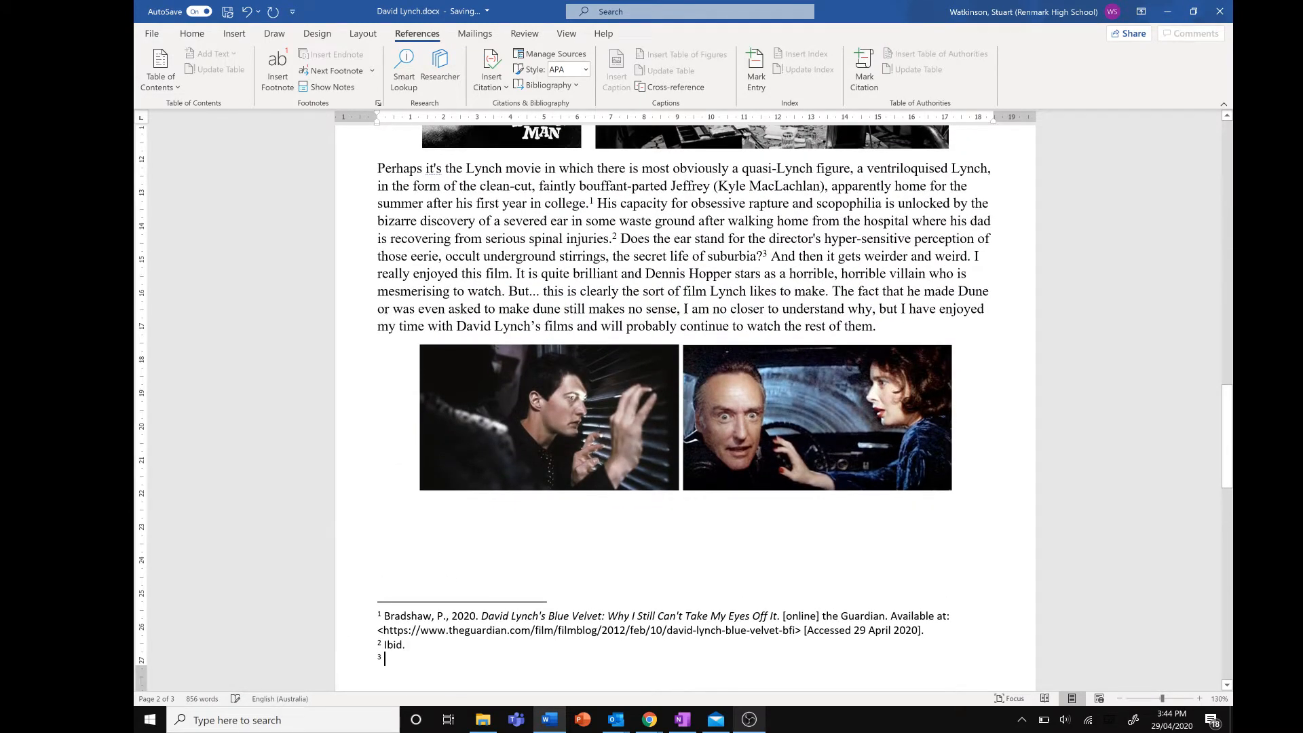
right_click(406, 656)
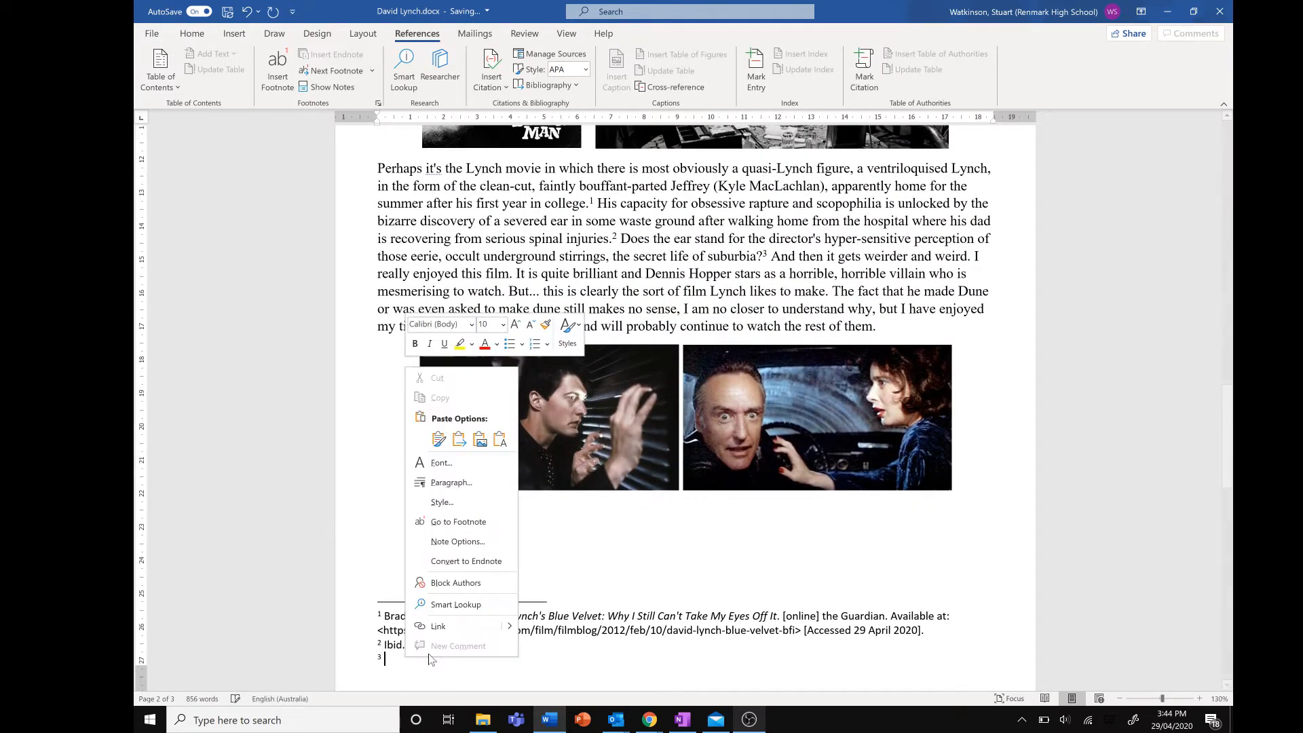
click(469, 441)
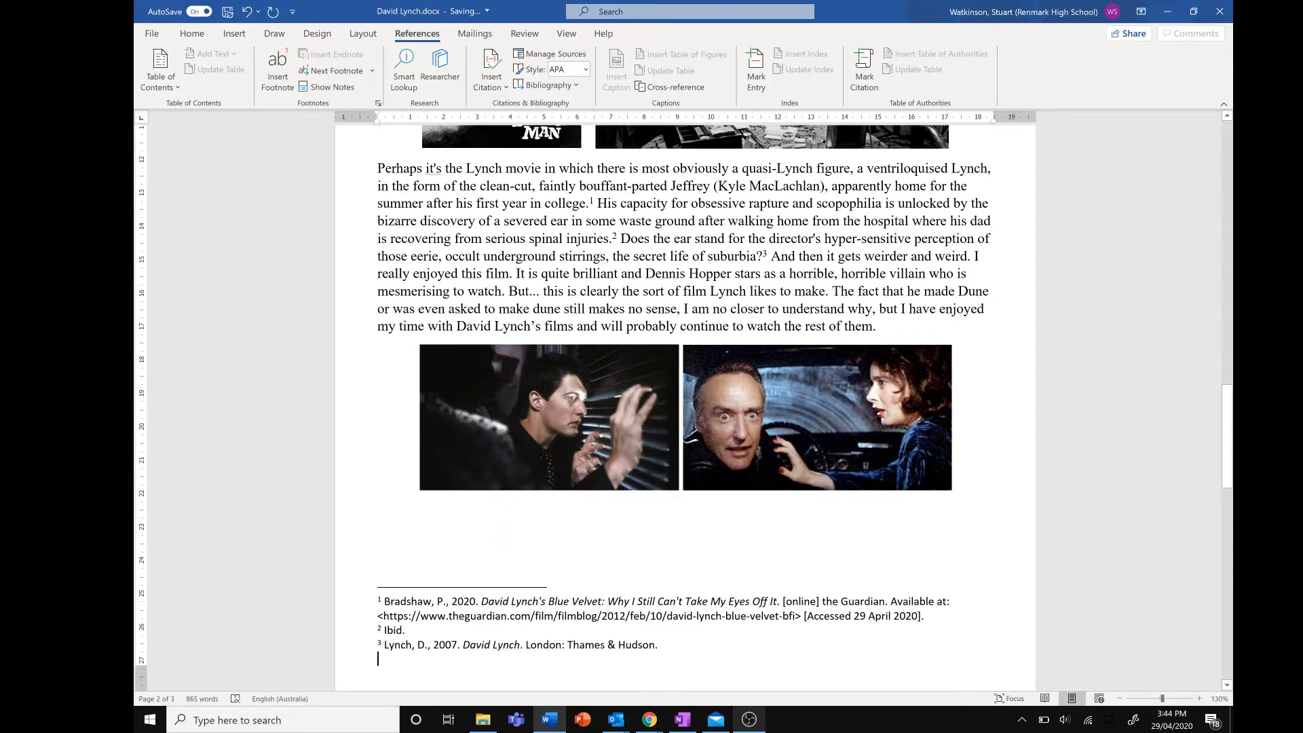
key(BackSpace)
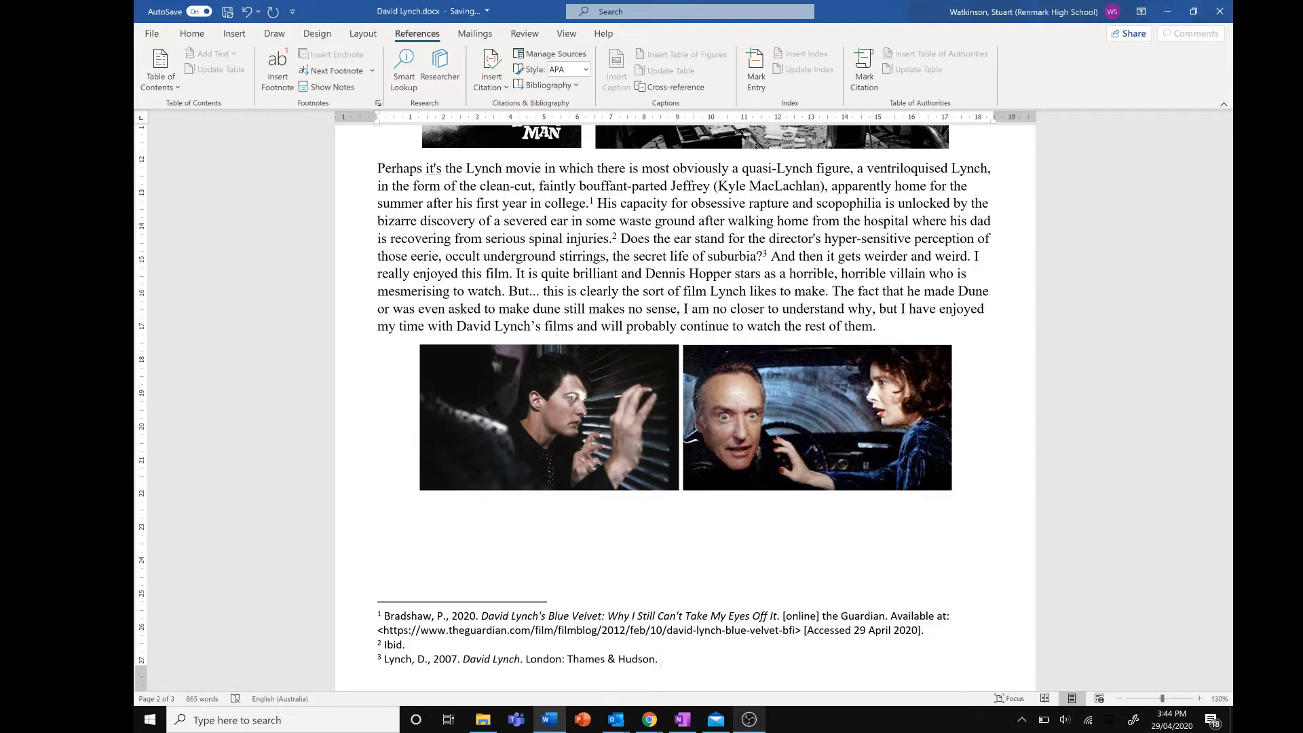
text(90.)
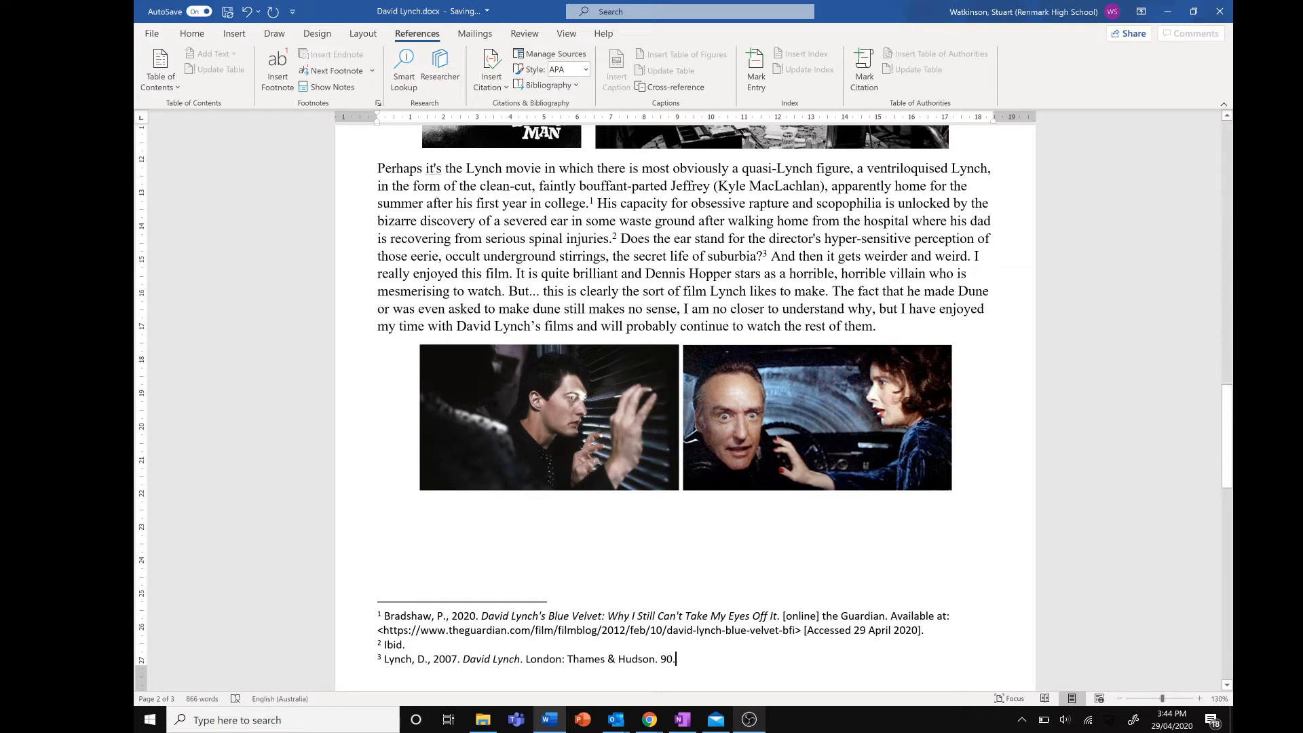
Insert a fourth footnote after "I really enjoyed this film." reading "Ibid. 147."
click(515, 274)
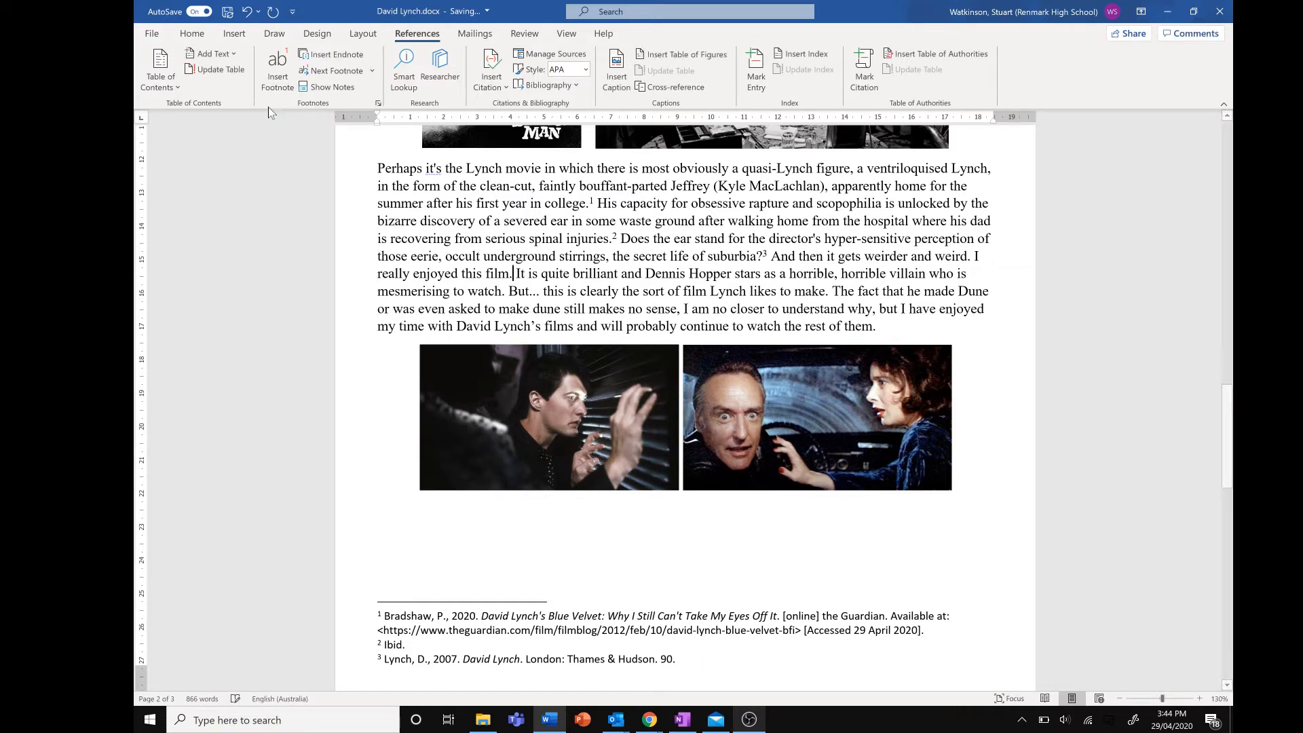
click(277, 64)
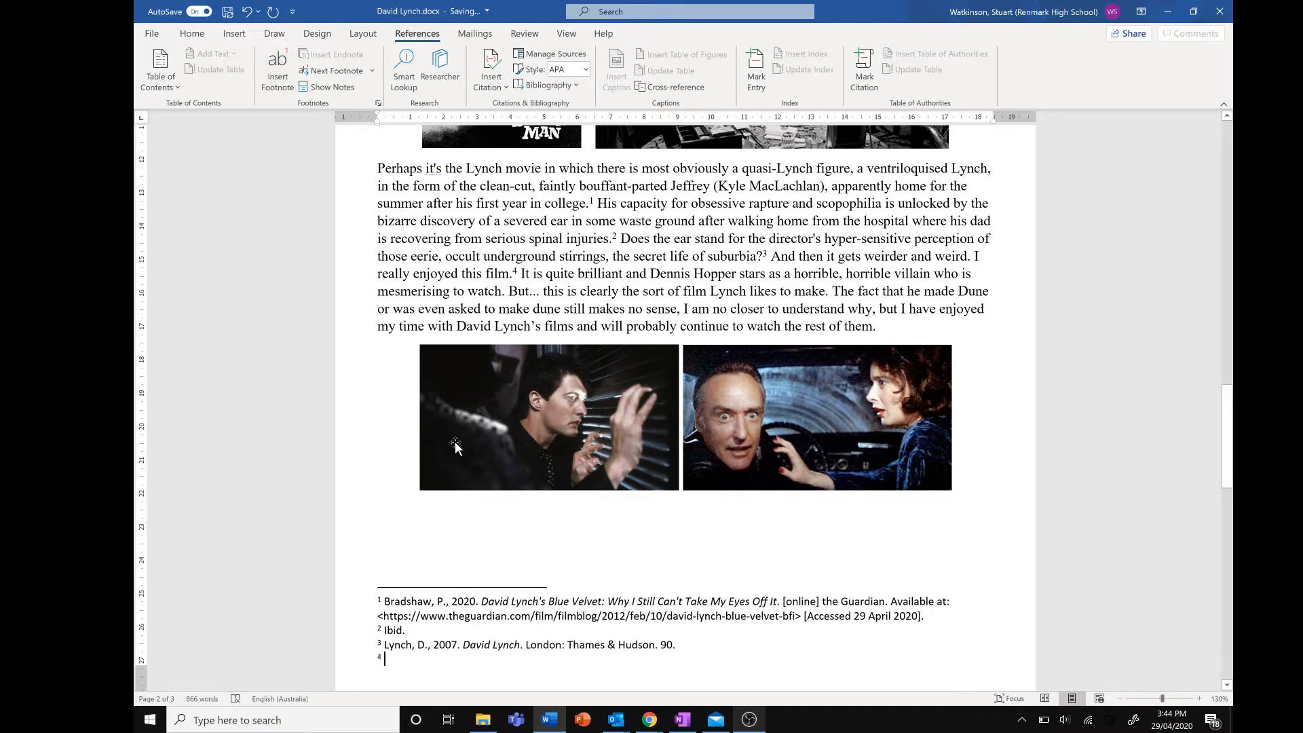
text(Ibid.)
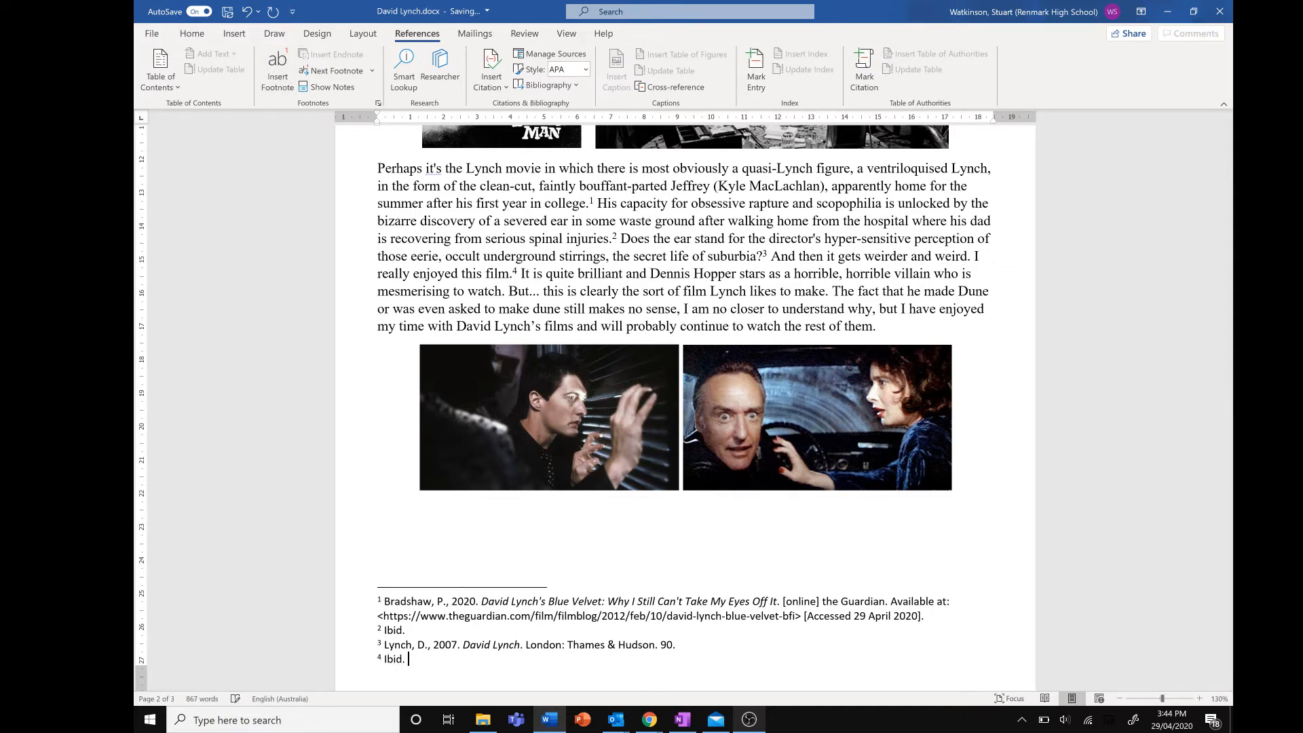
text( 147.)
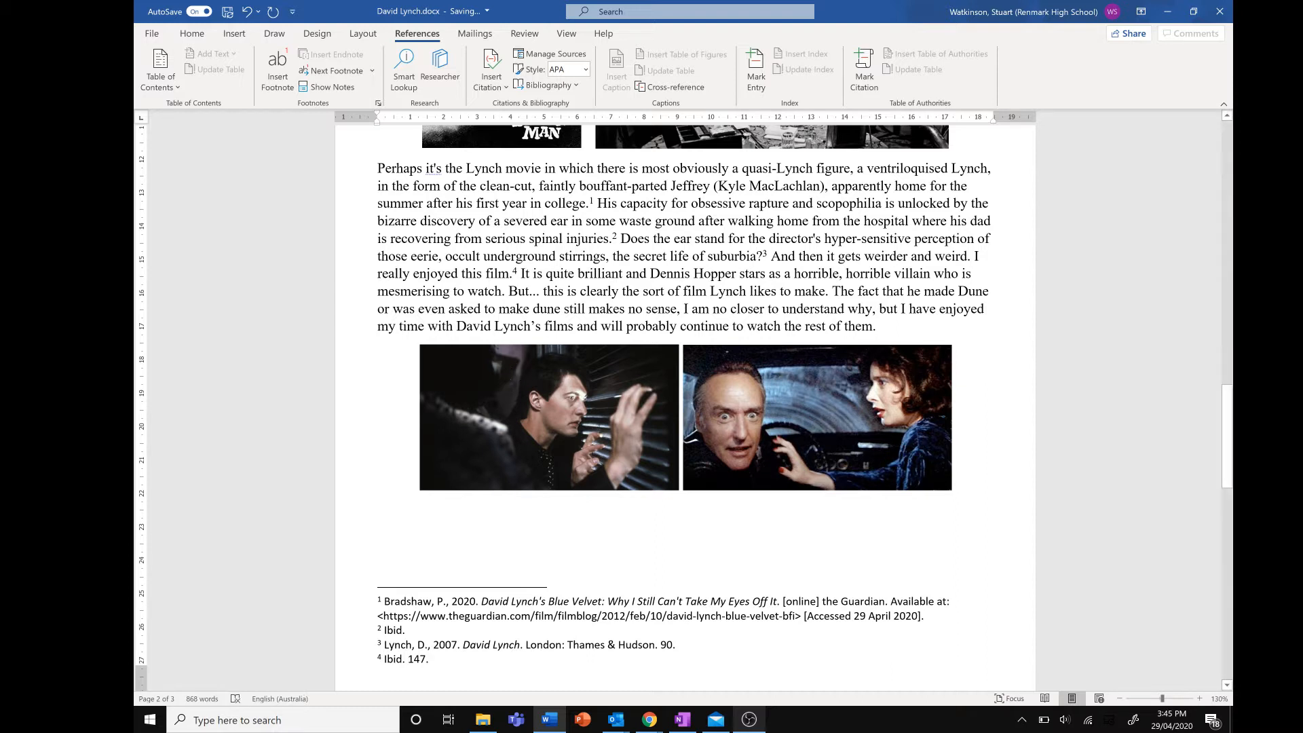
Insert a fifth footnote after "the sort of film Lynch likes to make." and paste "Bradshaw, P., 2020." from footnote 1 into it as plain text
click(830, 291)
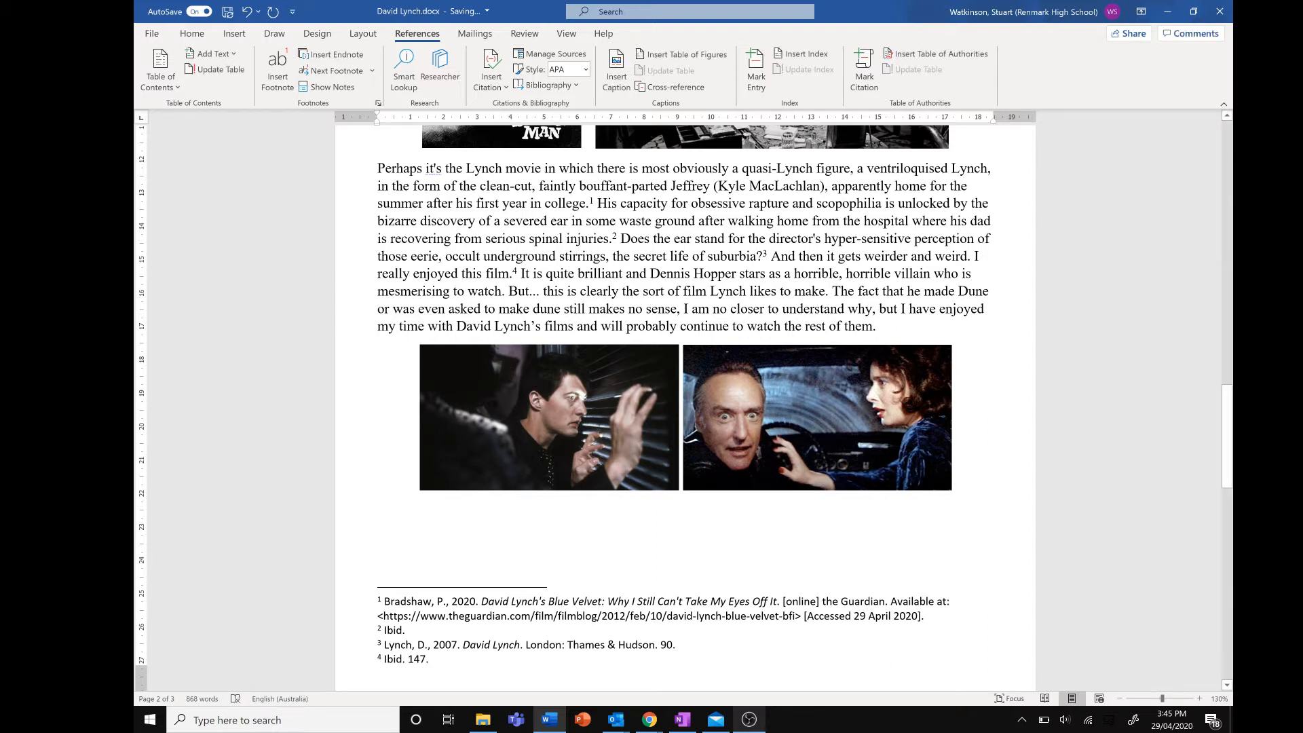
click(278, 74)
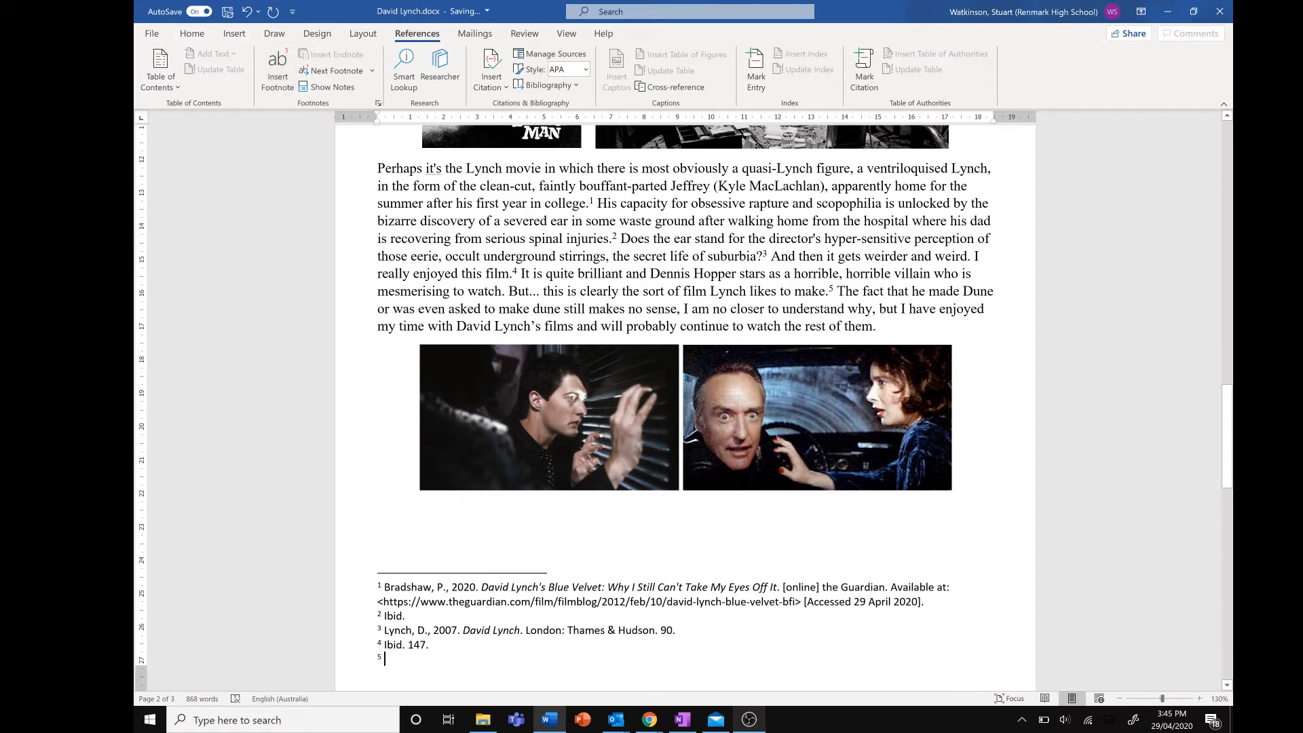
drag(925, 601, 385, 588)
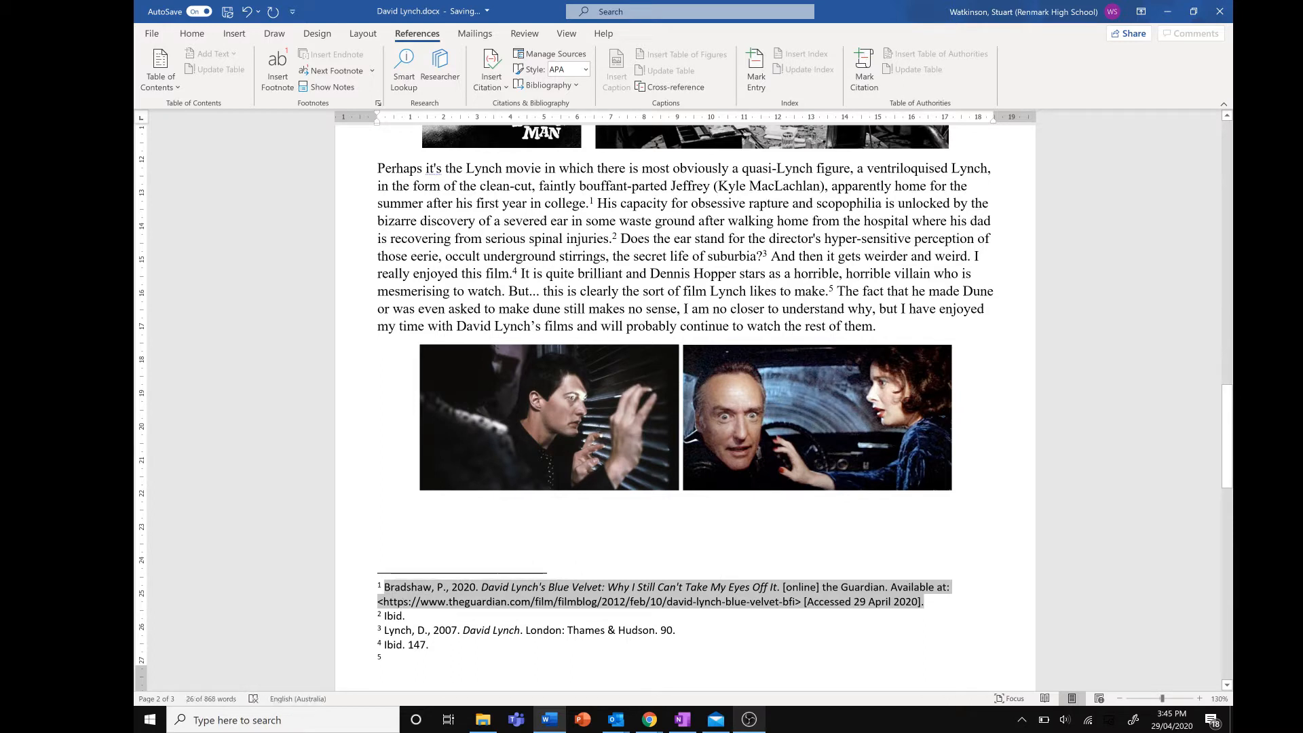
click(406, 617)
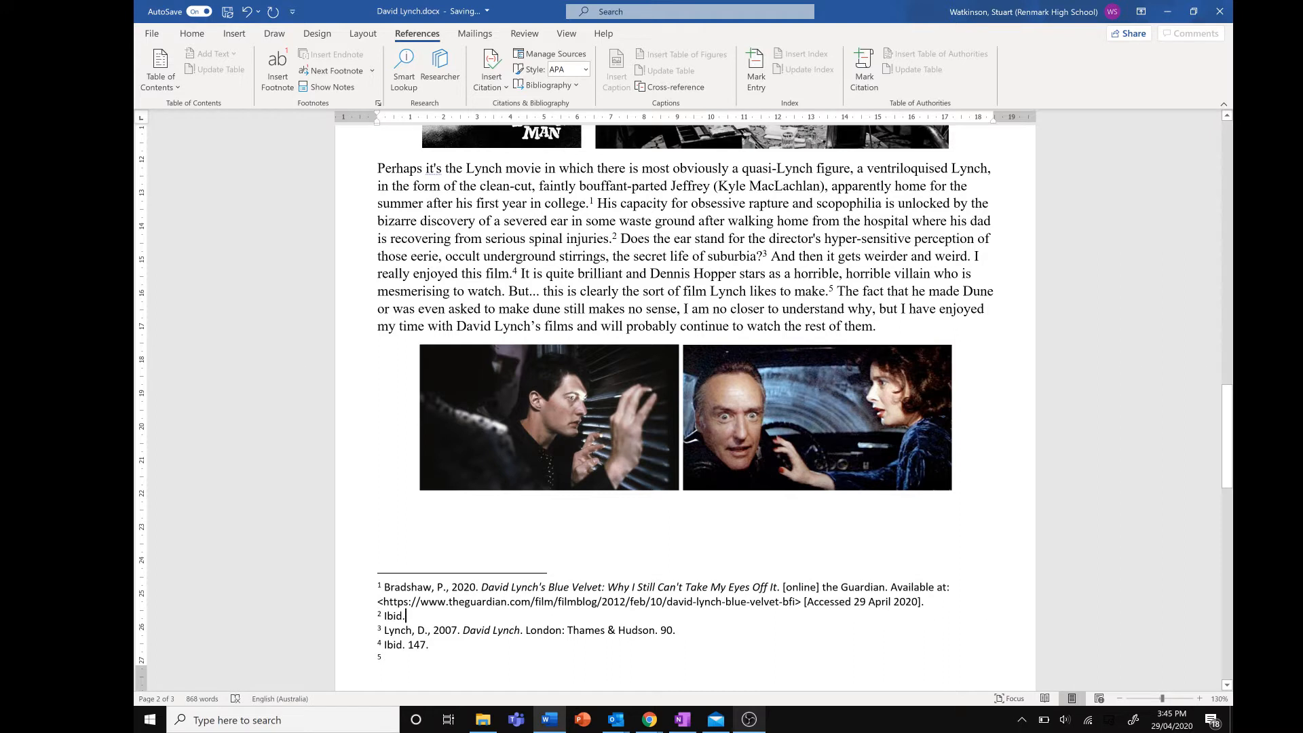
click(385, 587)
drag(385, 587, 473, 587)
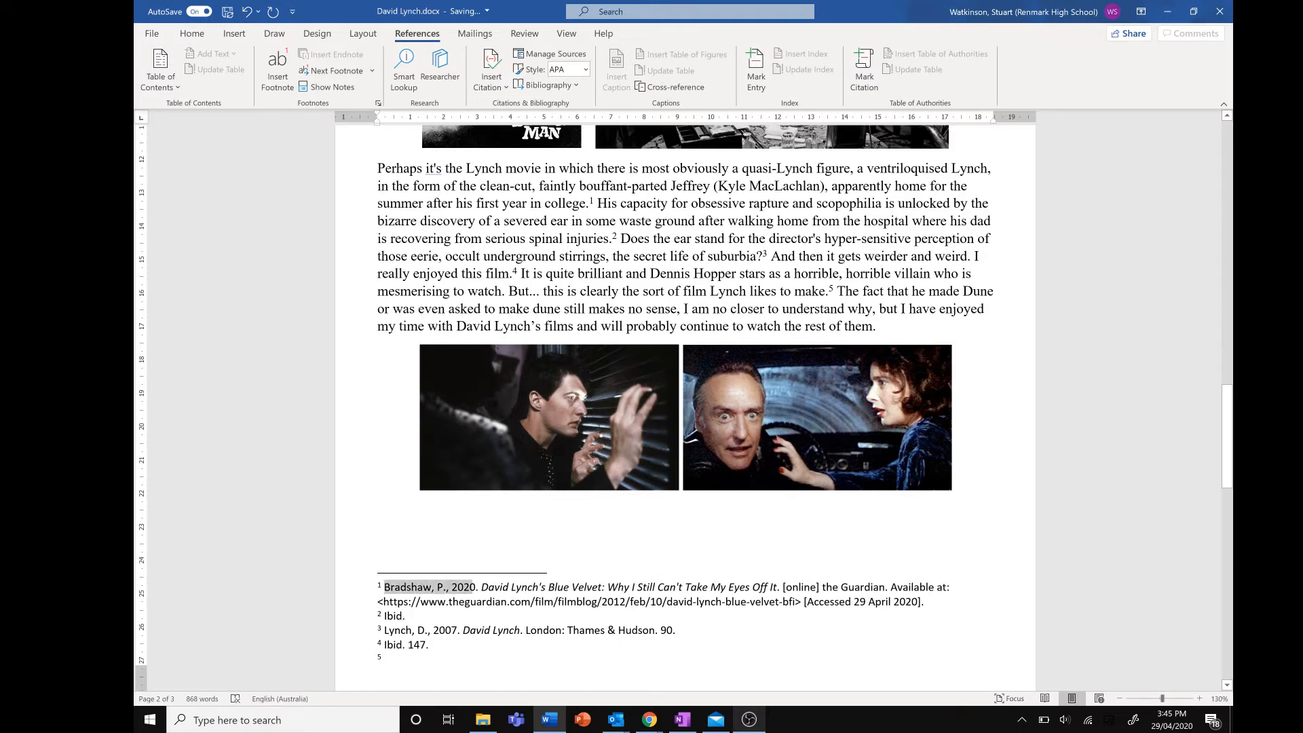
right_click(475, 587)
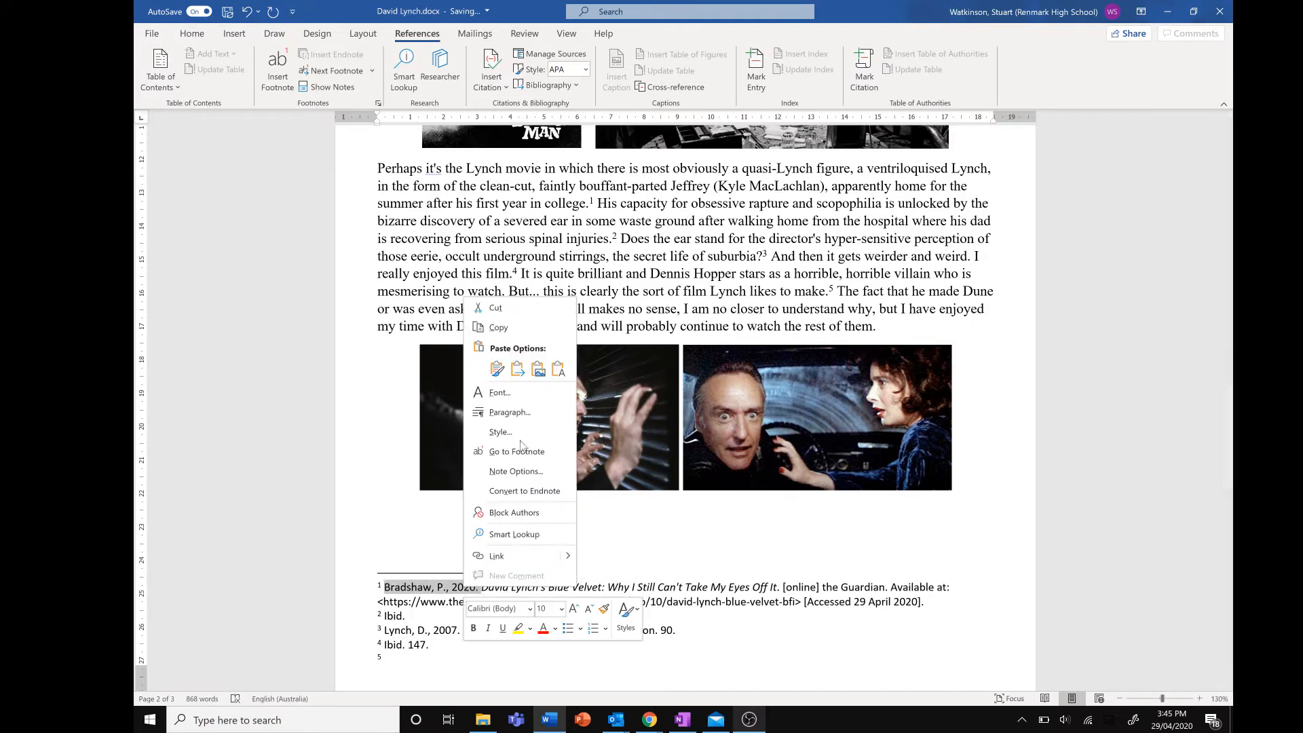
click(499, 327)
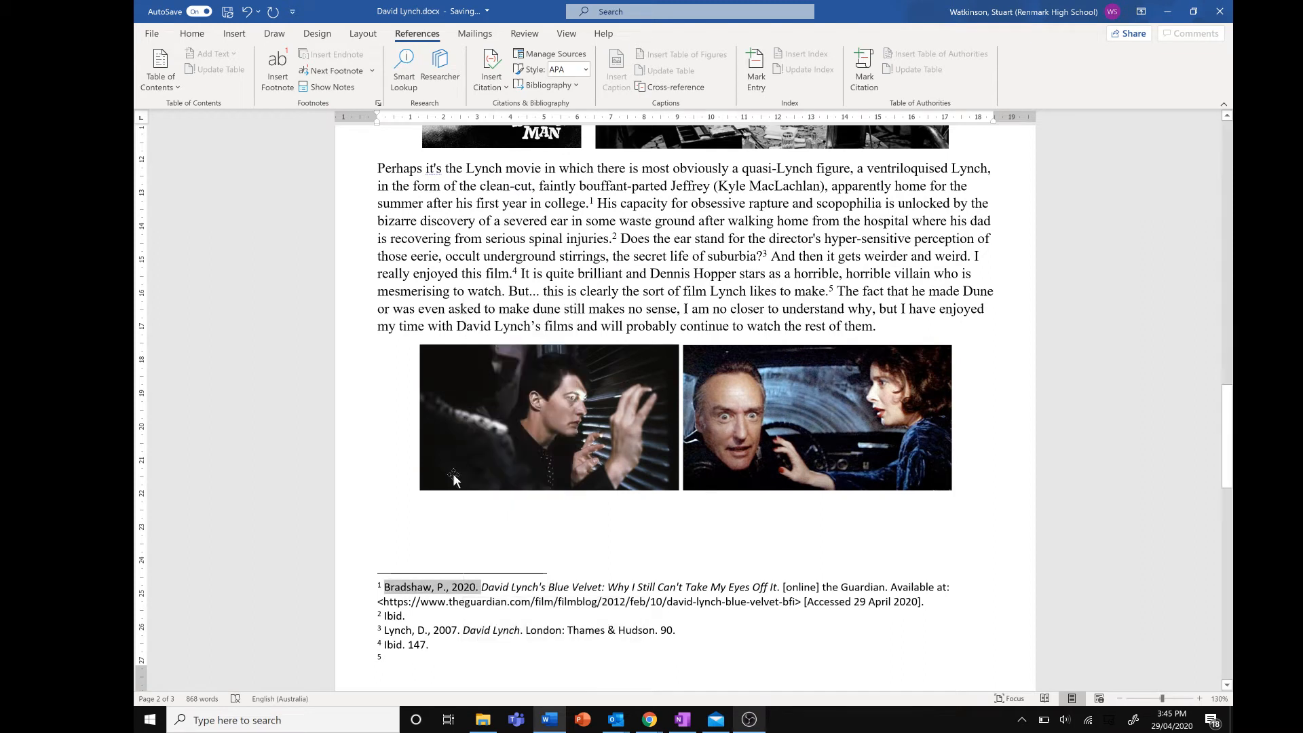
click(407, 657)
right_click(407, 657)
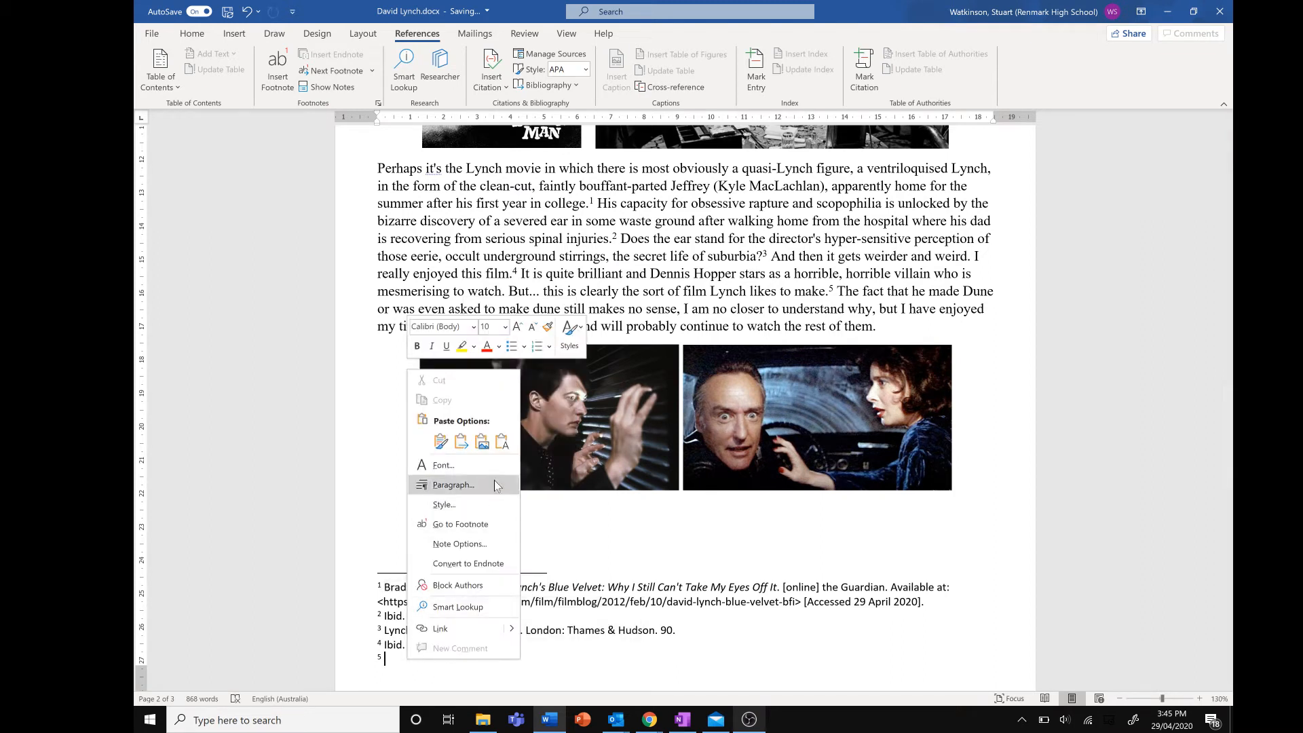
click(461, 442)
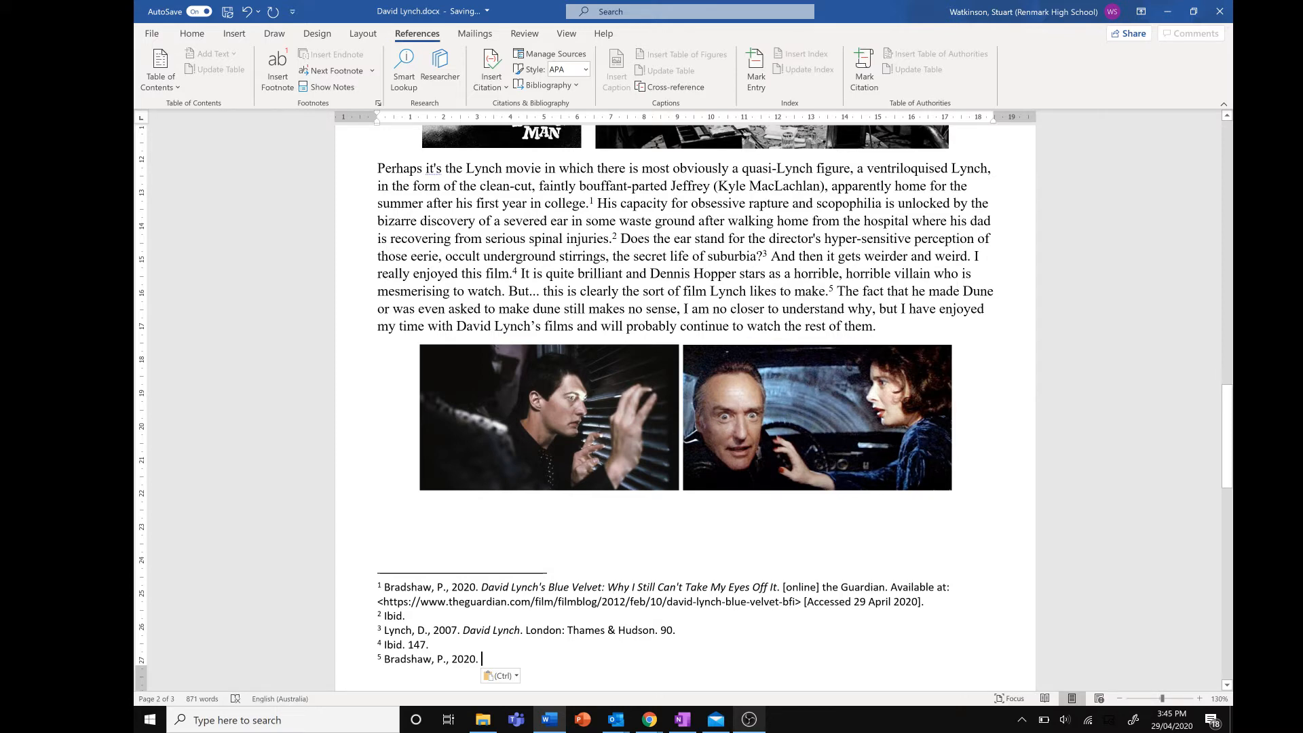
Scroll through page 2 to review the essay's footnote references and footnote list
scroll(685, 407, up, 6)
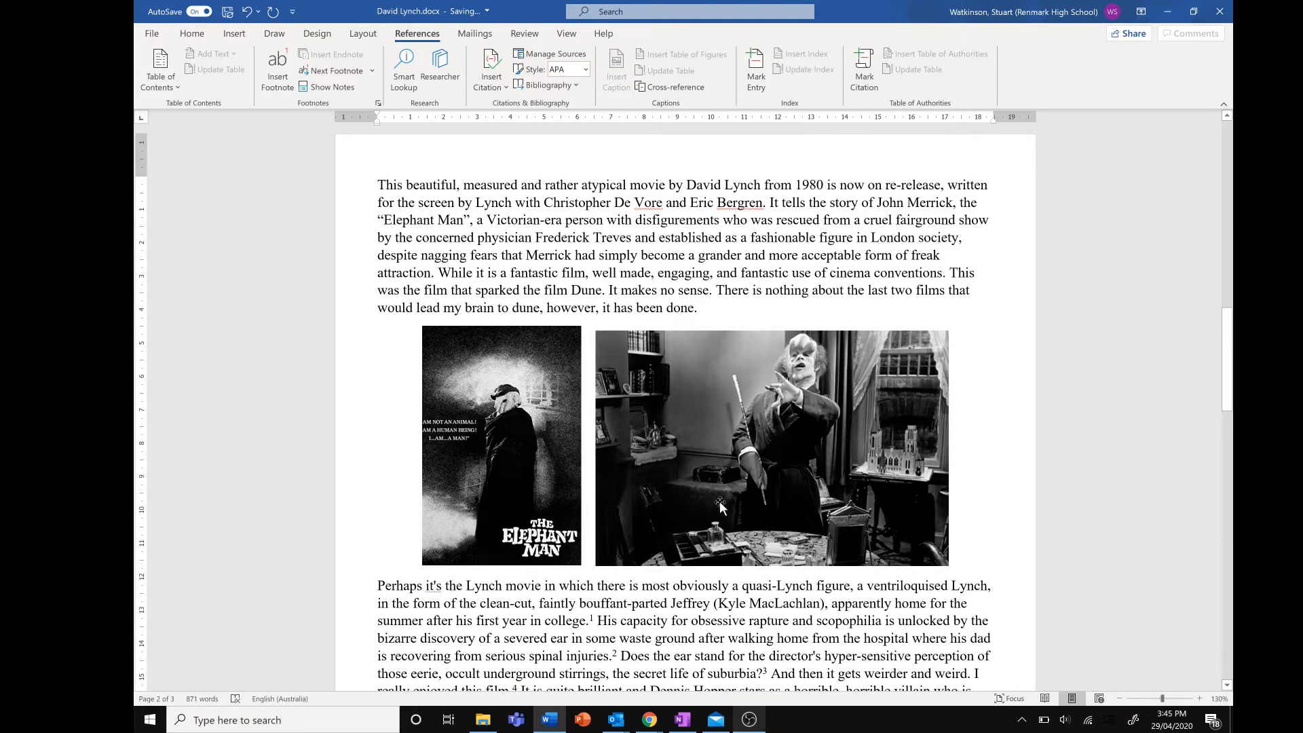
scroll(718, 499, down, 3)
scroll(718, 500, down, 1)
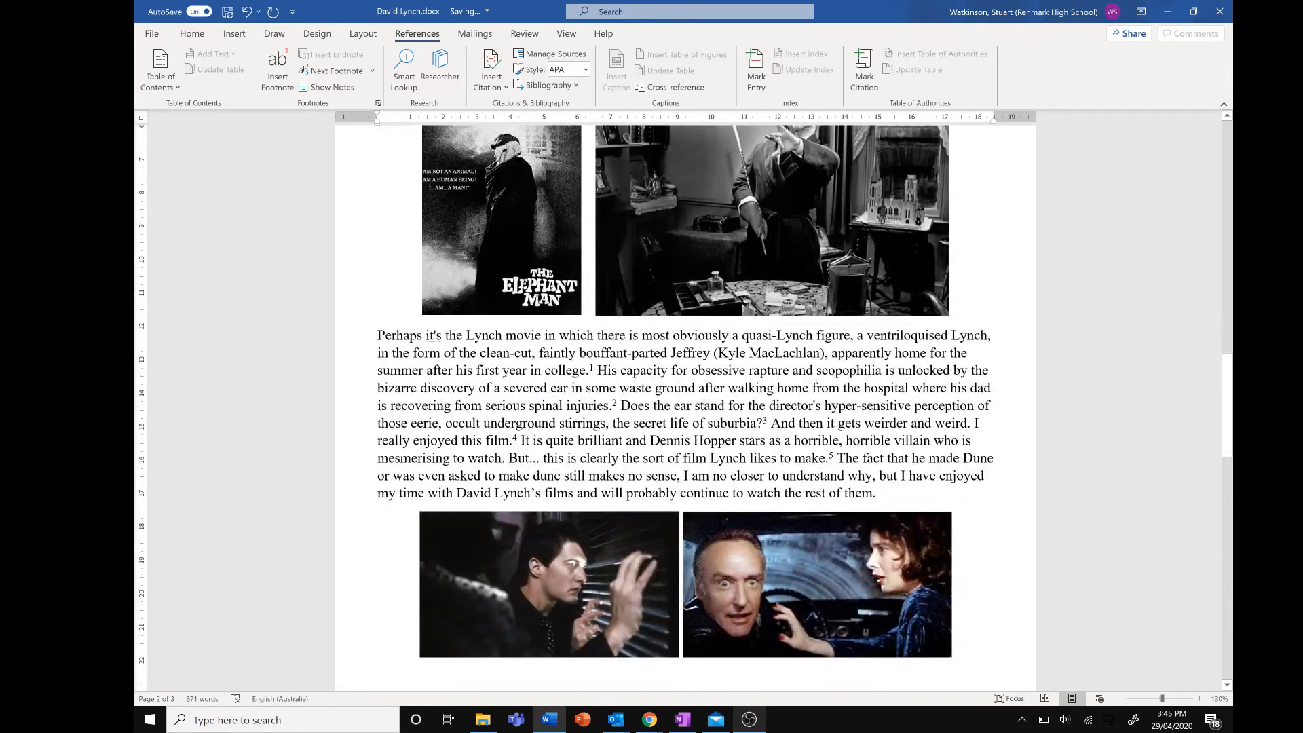
scroll(718, 499, down, 3)
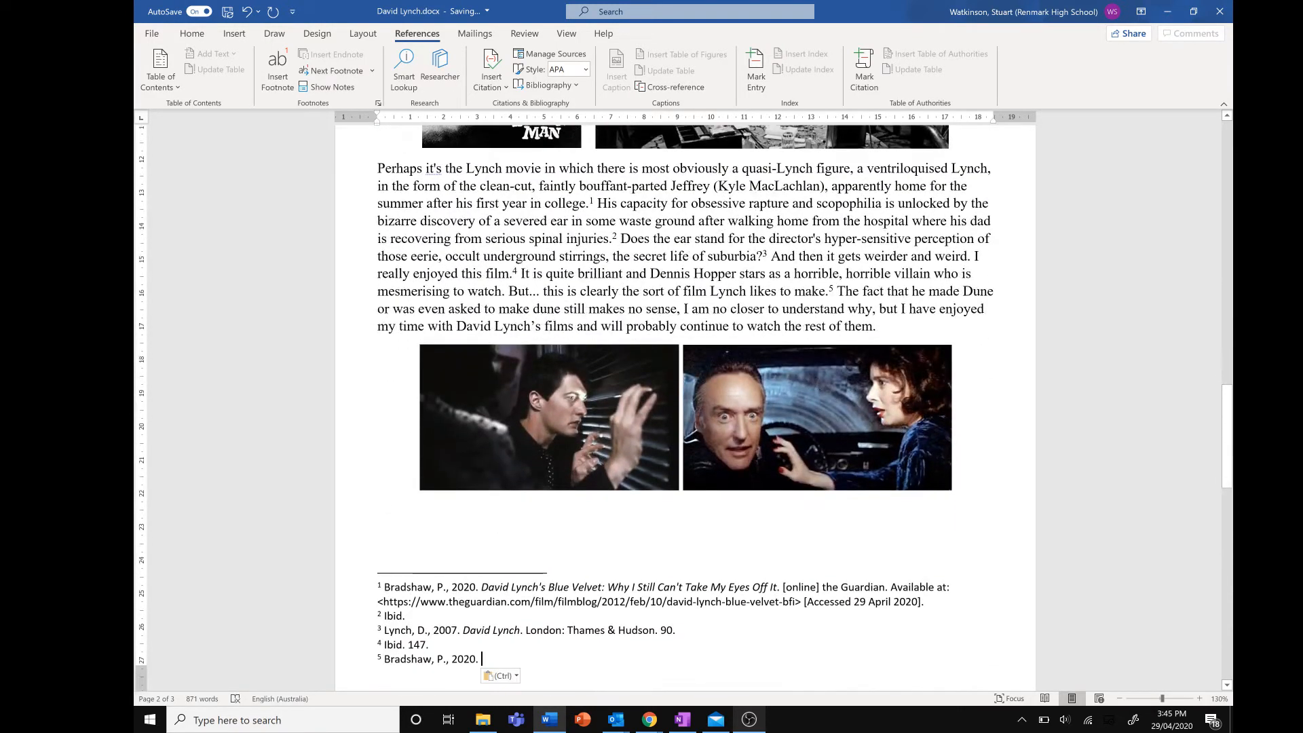
scroll(718, 500, up, 6)
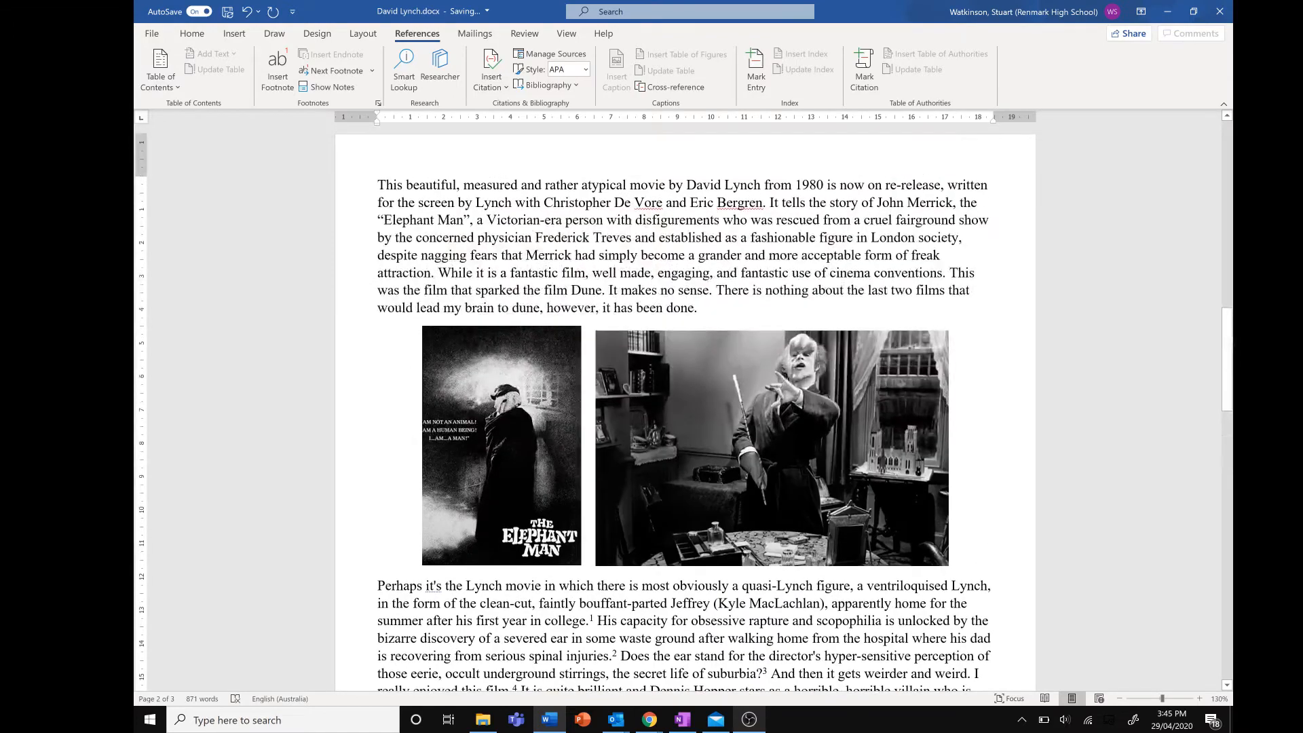
scroll(718, 499, down, 8)
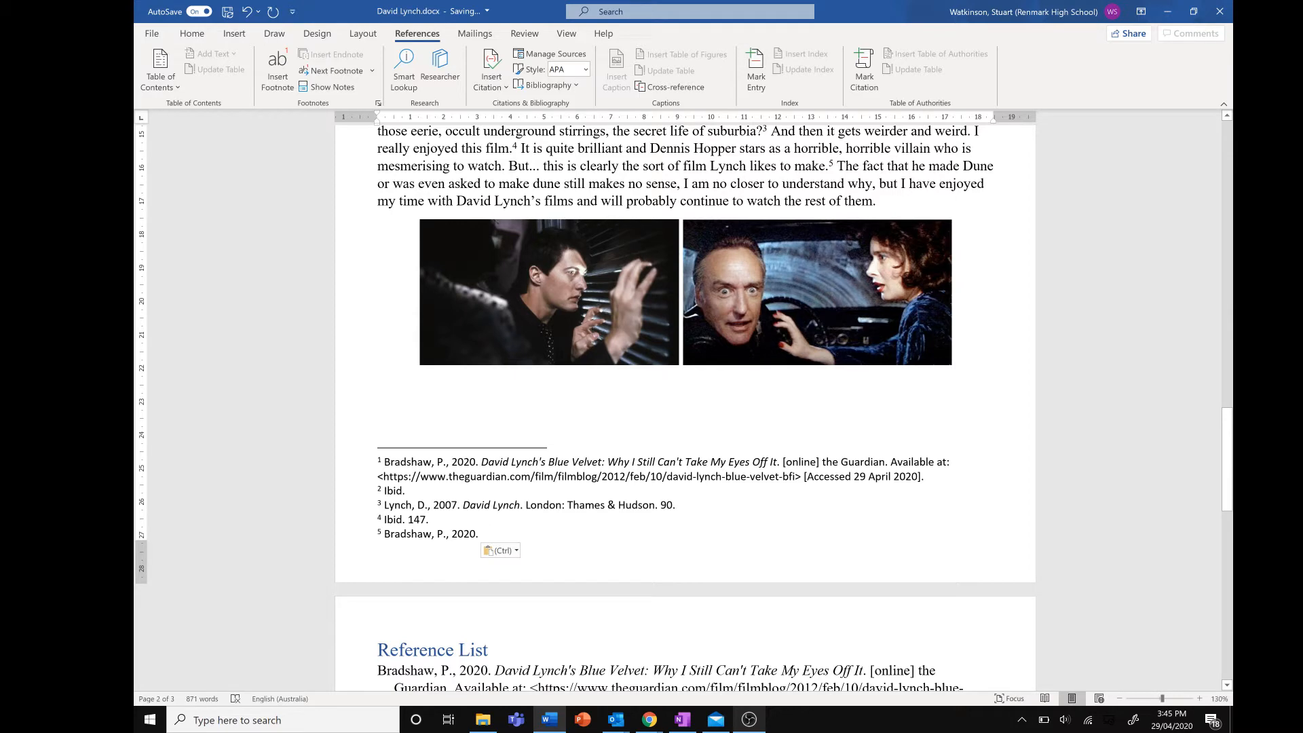
scroll(650, 526, up, 4)
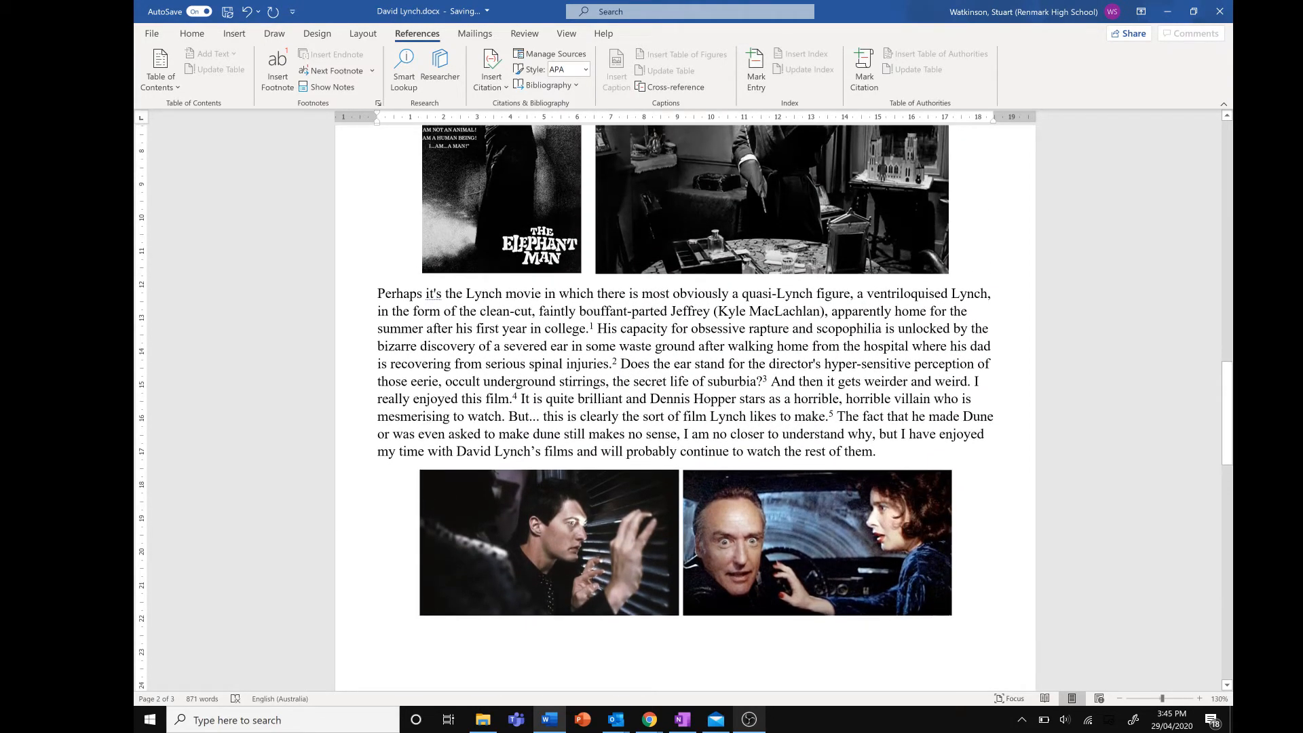
scroll(766, 381, down, 1)
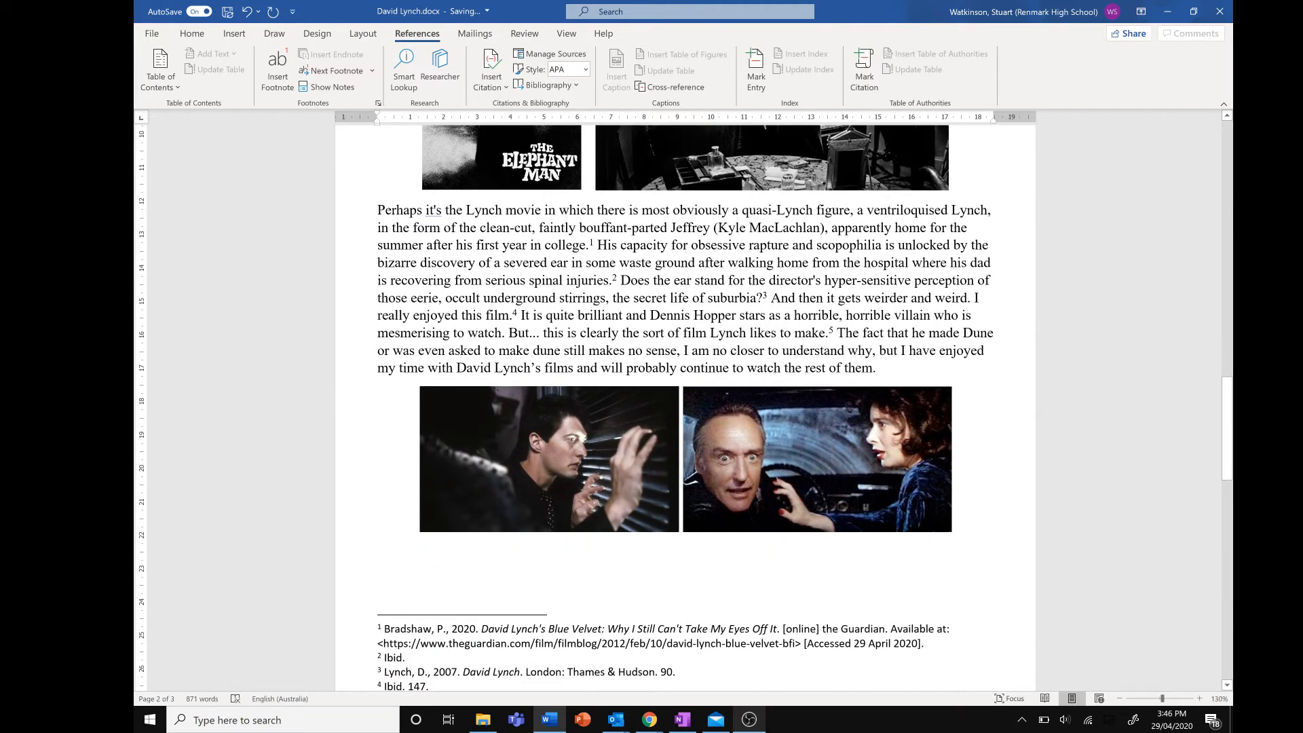
click(654, 245)
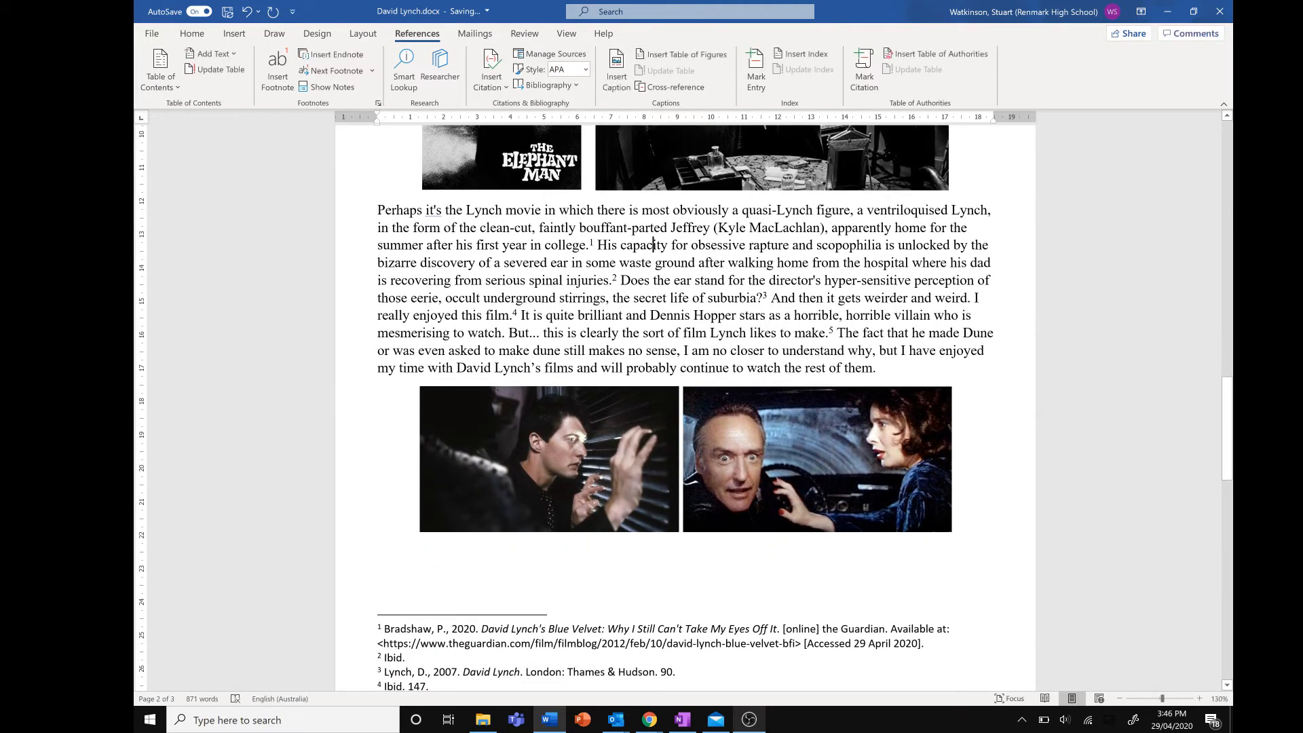
scroll(668, 247, down, 2)
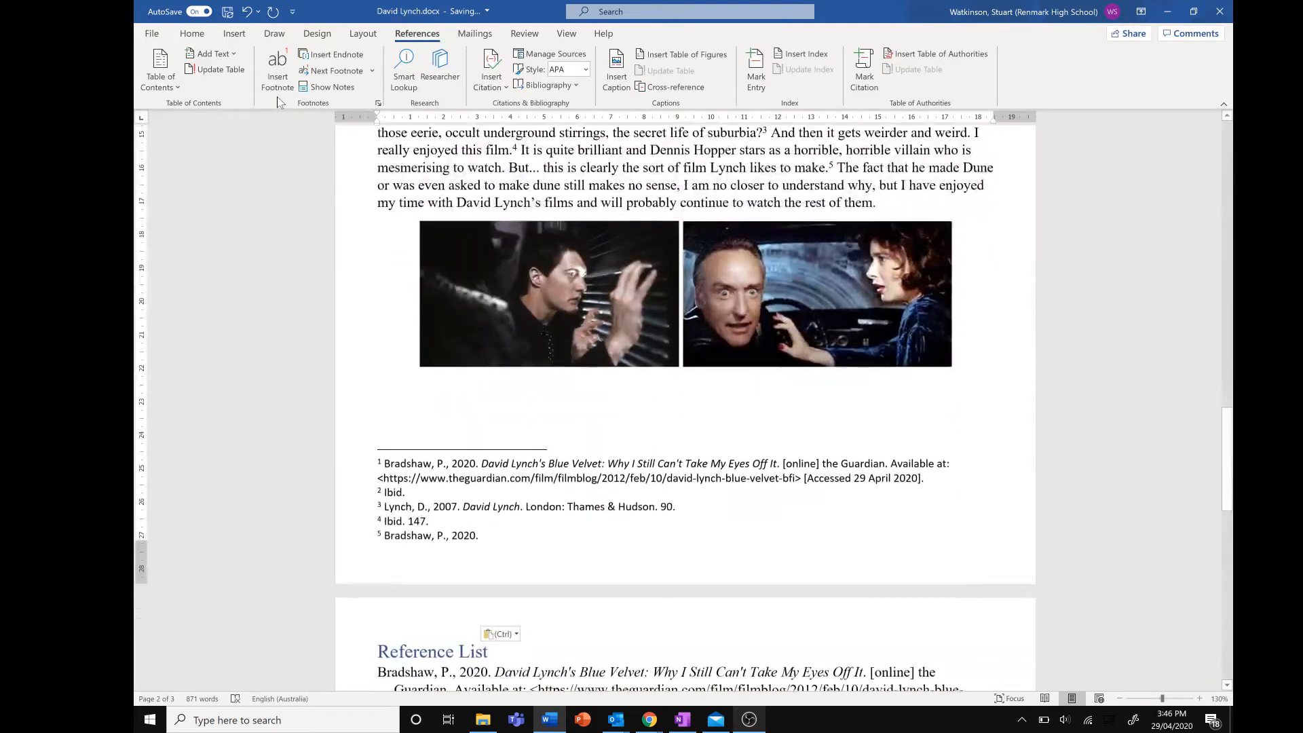
click(277, 81)
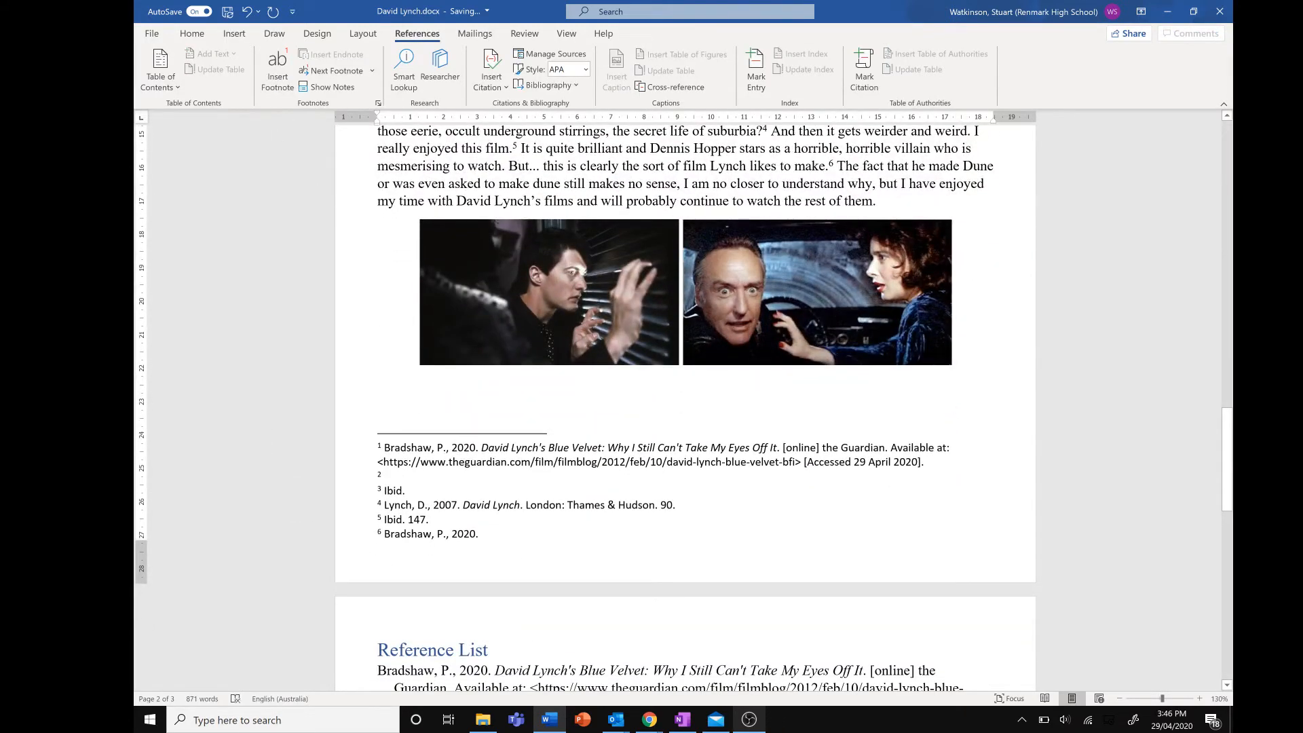
key(ctrl+z)
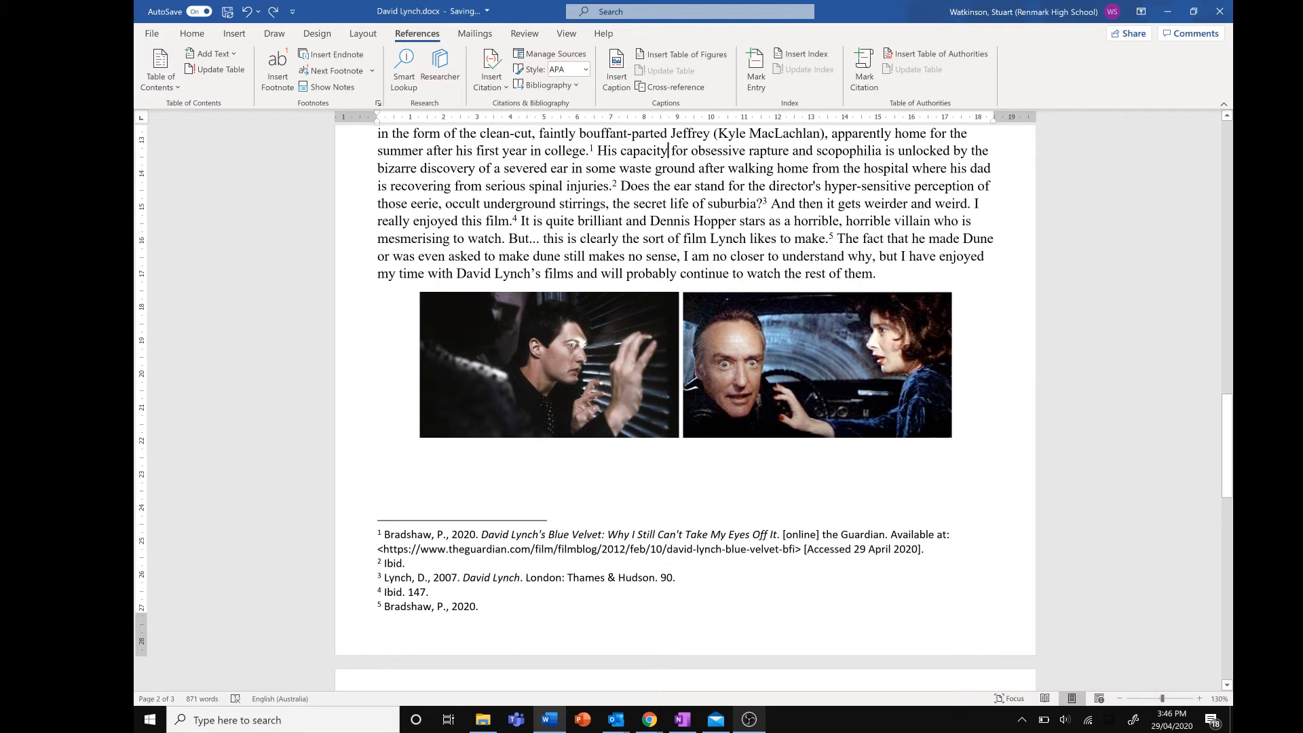
Break the paragraph after "serious spinal injuries." with several blank lines, pushing the following text onto the next page
click(631, 186)
key(Left)
key(Return)
key(Return)
key(Return)
key(Return)
key(Return)
key(Return)
key(Return)
key(Return)
key(Return)
key(Return)
key(Return)
key(Return)
key(Return)
key(Return)
key(Return)
key(Return)
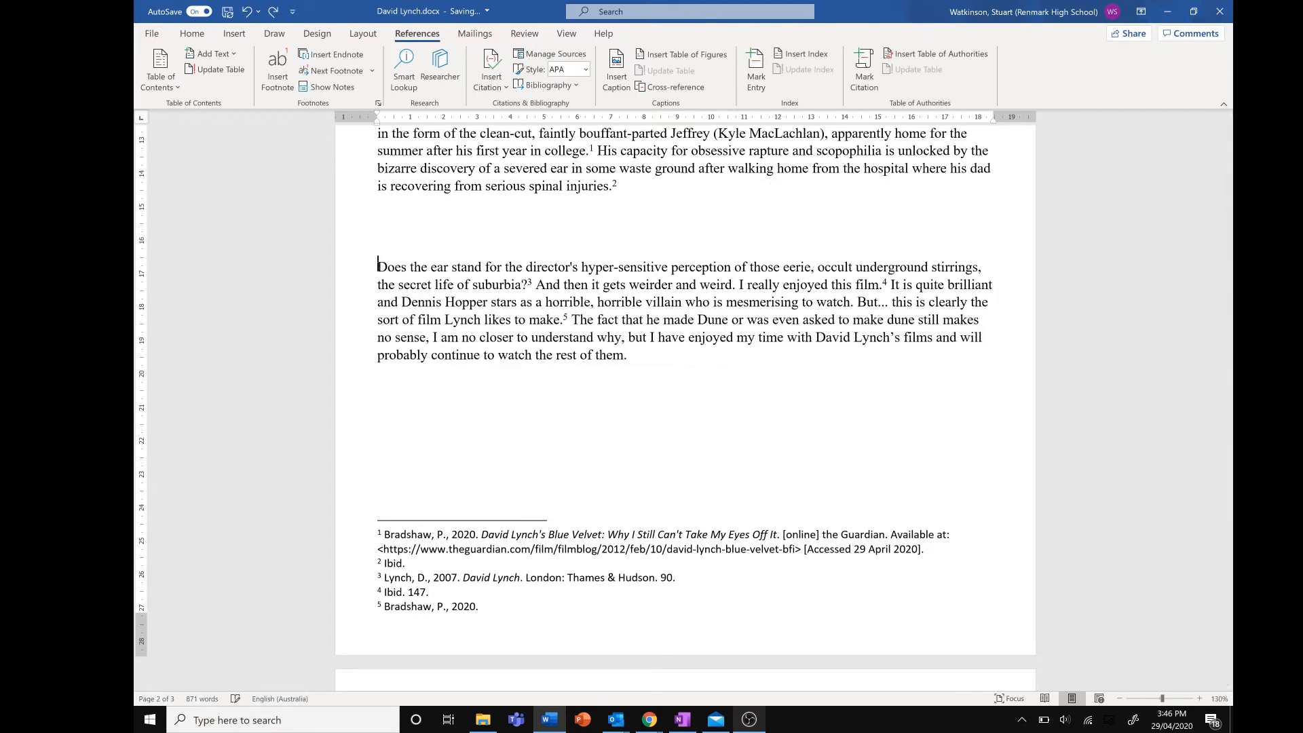
key(Return)
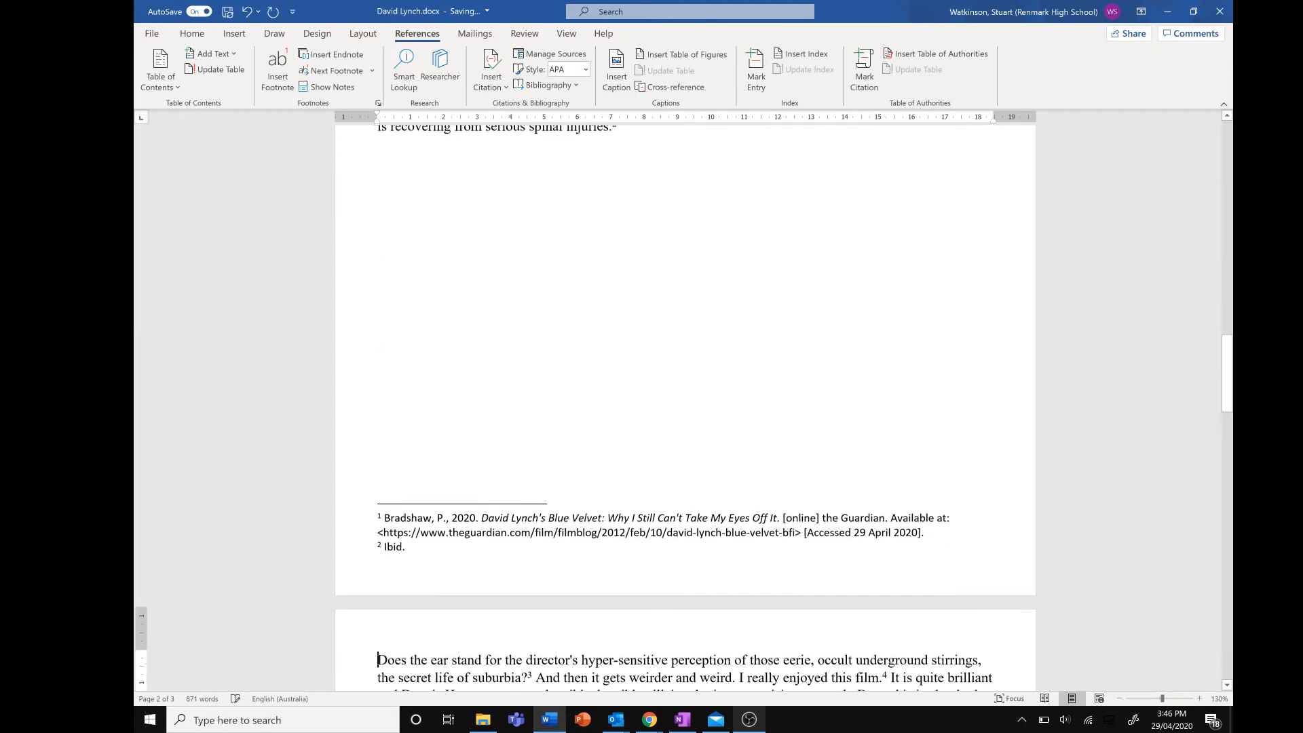
scroll(686, 407, down, 10)
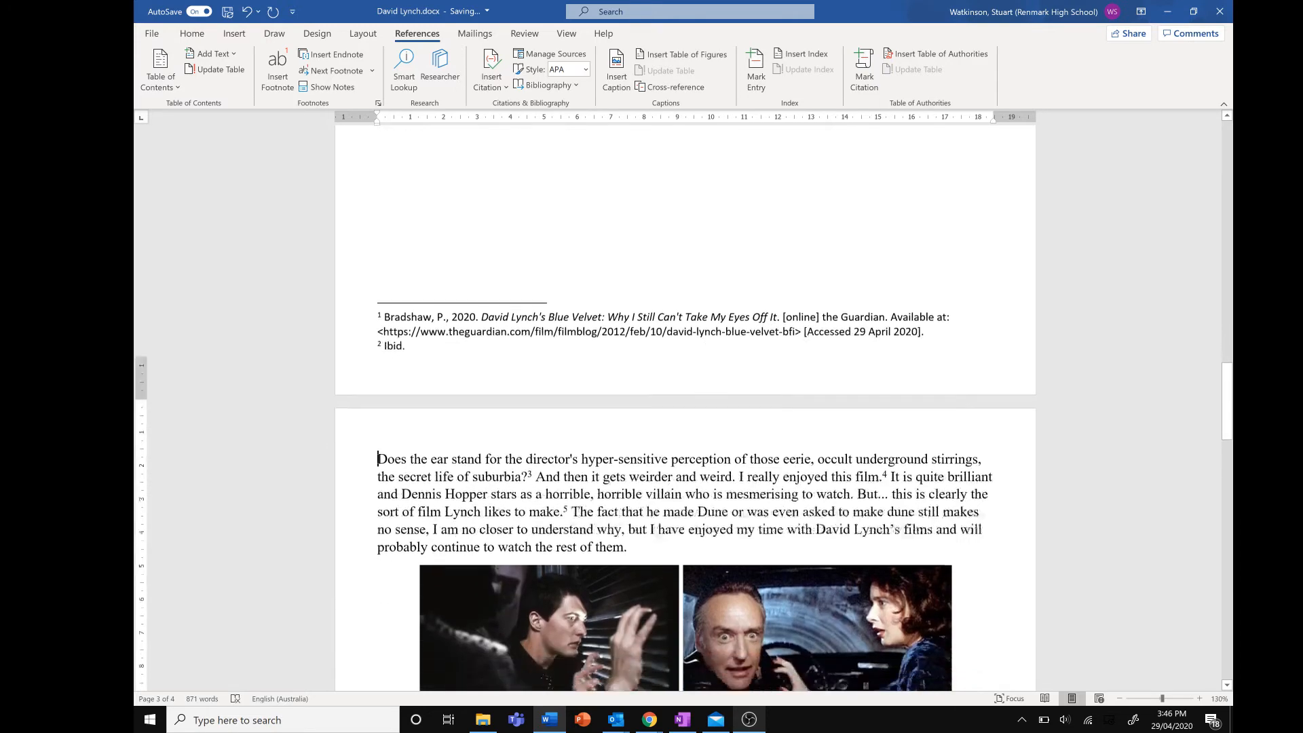
scroll(686, 407, down, 5)
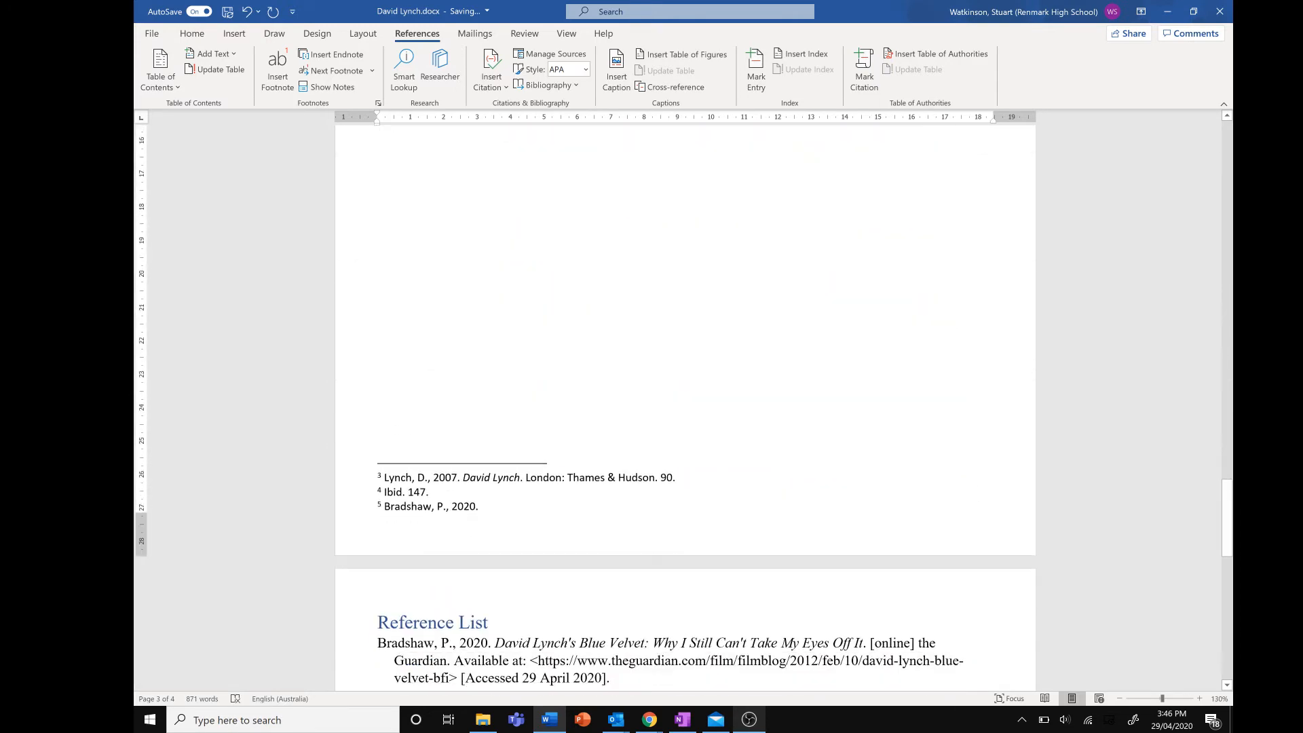
scroll(592, 442, up, 12)
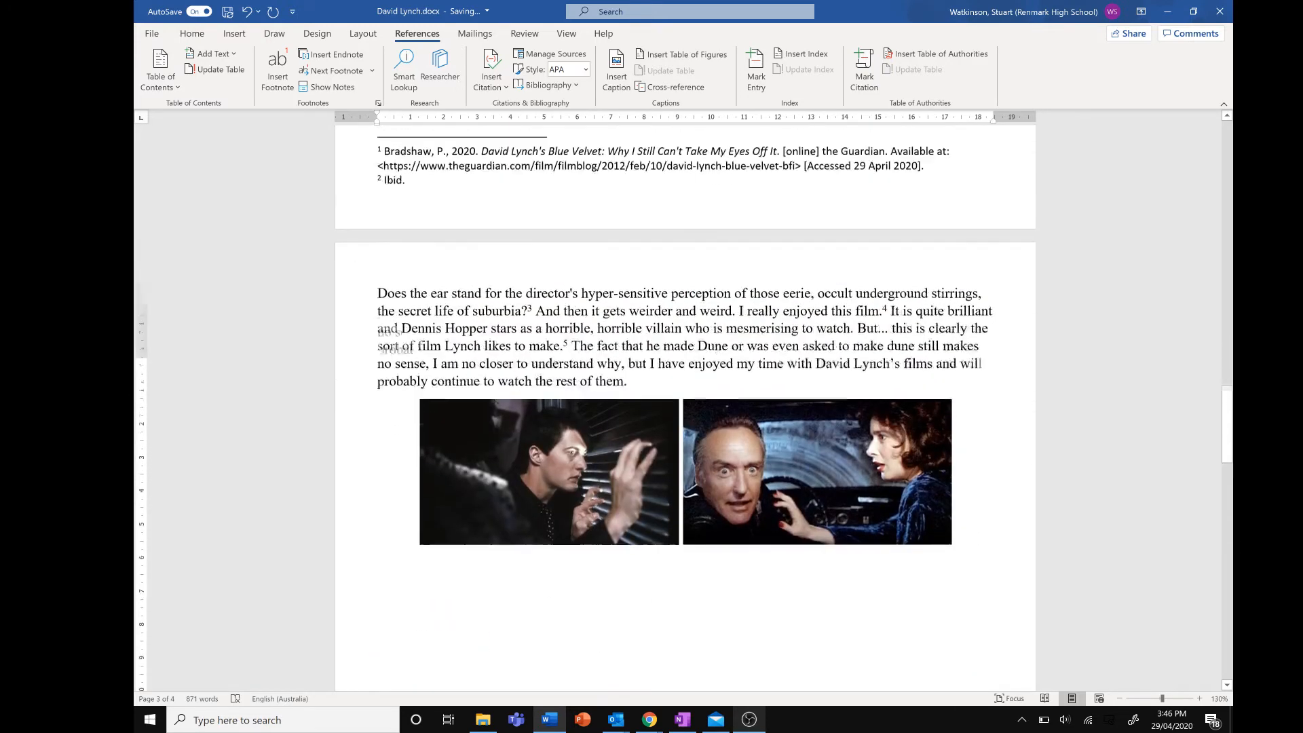
scroll(592, 440, up, 2)
Delete the extra blank lines so "Does the ear stand…" follows directly as a new paragraph
key(BackSpace)
key(BackSpace)
key(BackSpace)
key(BackSpace)
key(BackSpace)
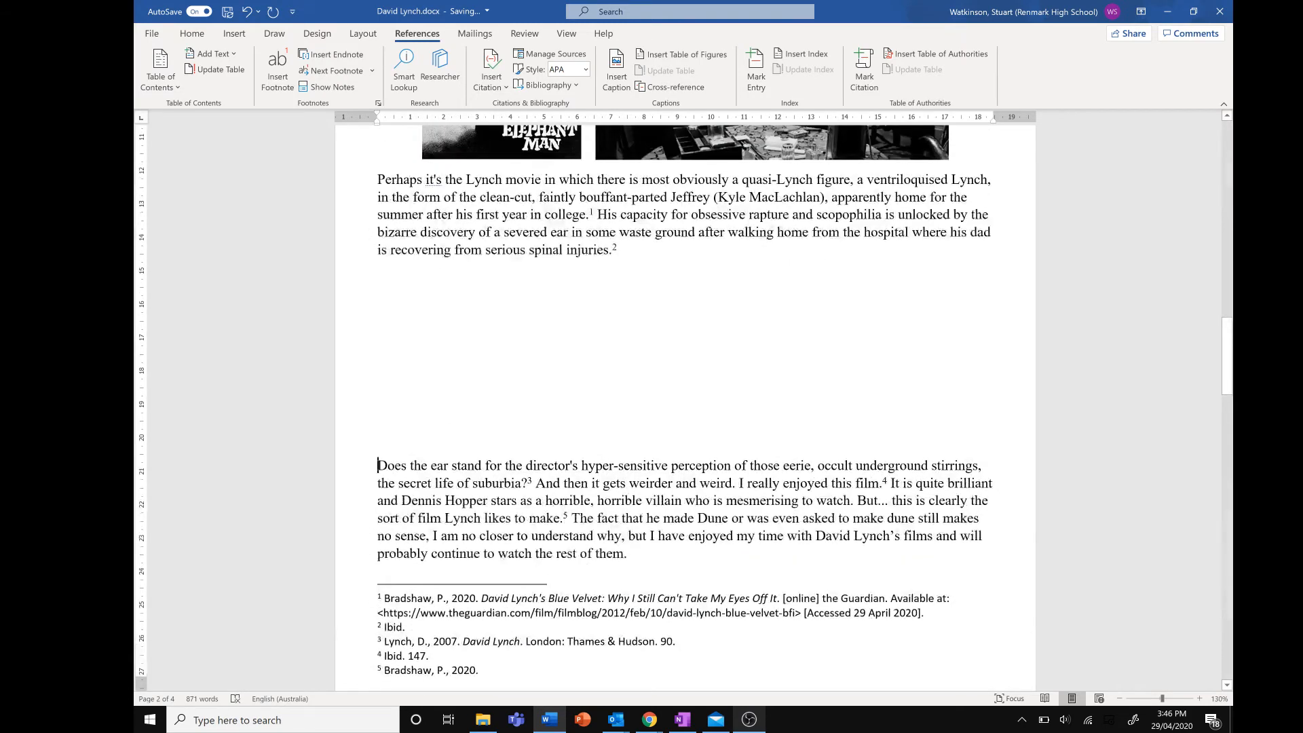
key(BackSpace)
key(BackSpace)
key(BackSpace)
key(BackSpace)
key(BackSpace)
key(BackSpace)
key(BackSpace)
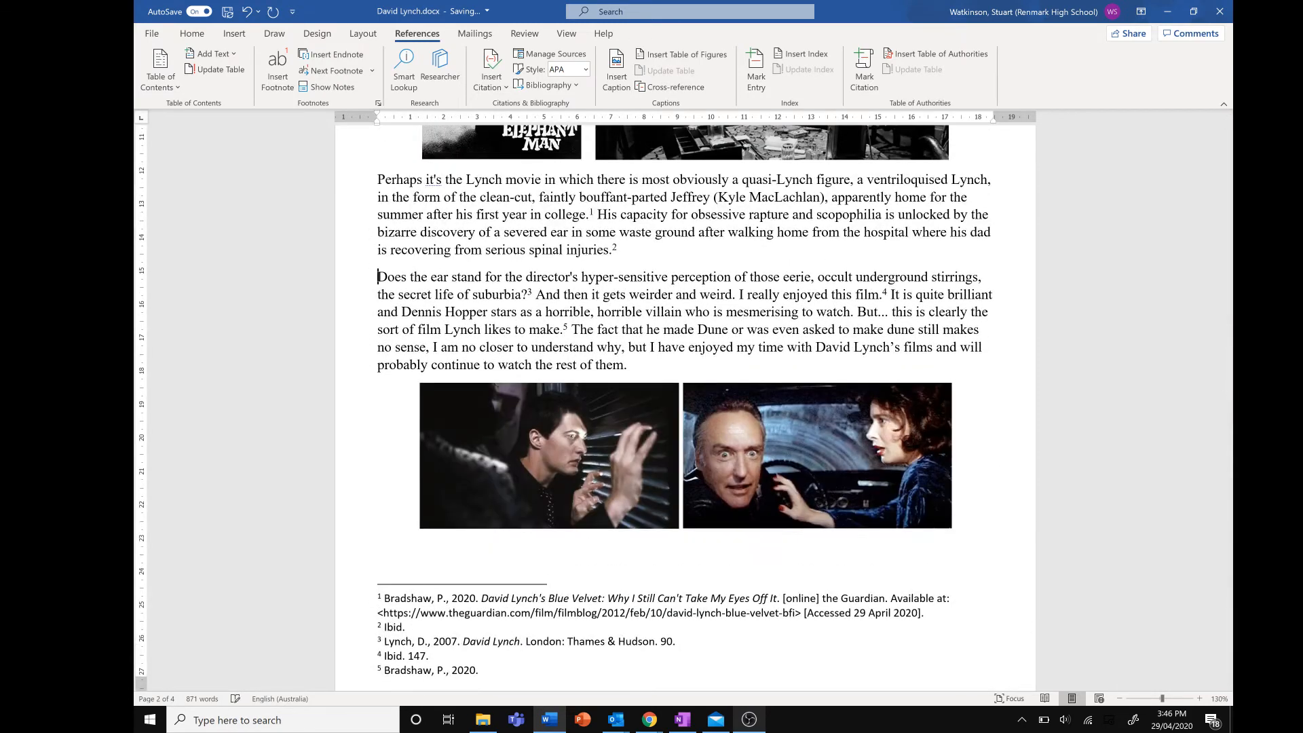
Add three placeholder entries "Dude", "Man" and "Bro" on new lines at the end of the Reference List
scroll(353, 543, down, 5)
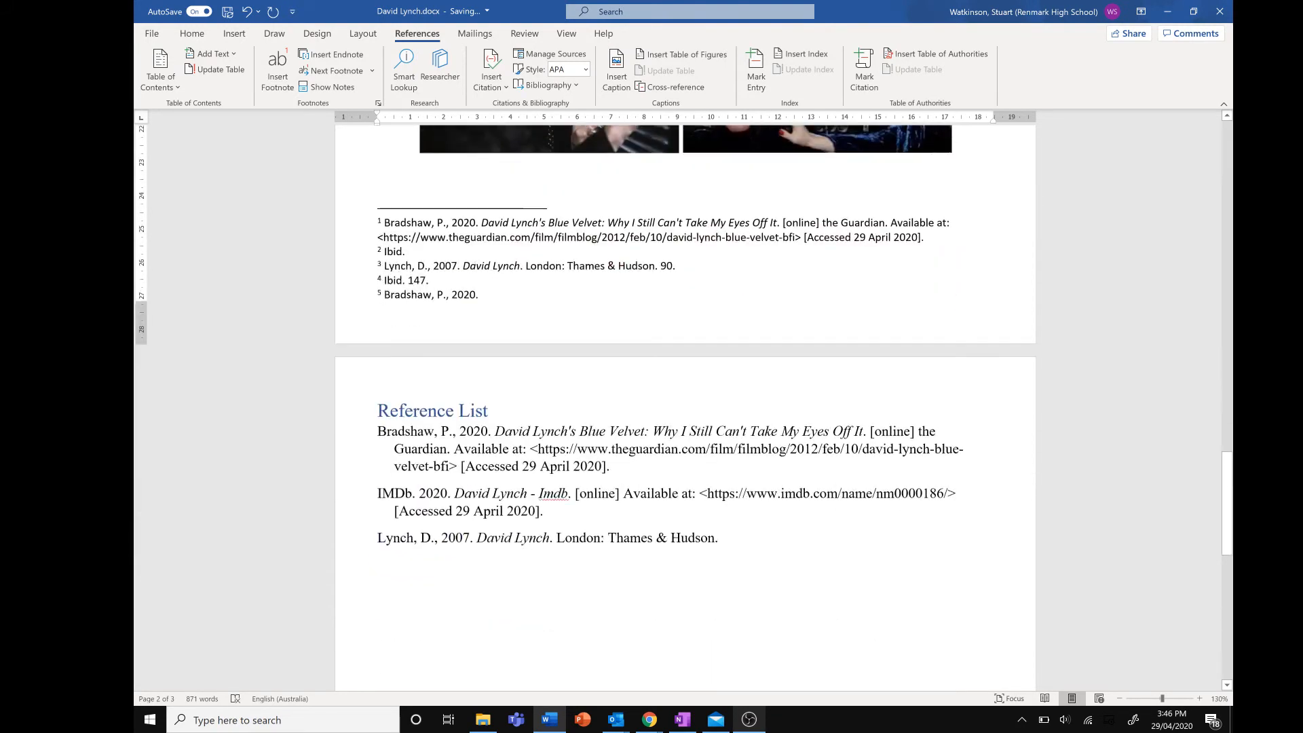
click(544, 512)
click(772, 536)
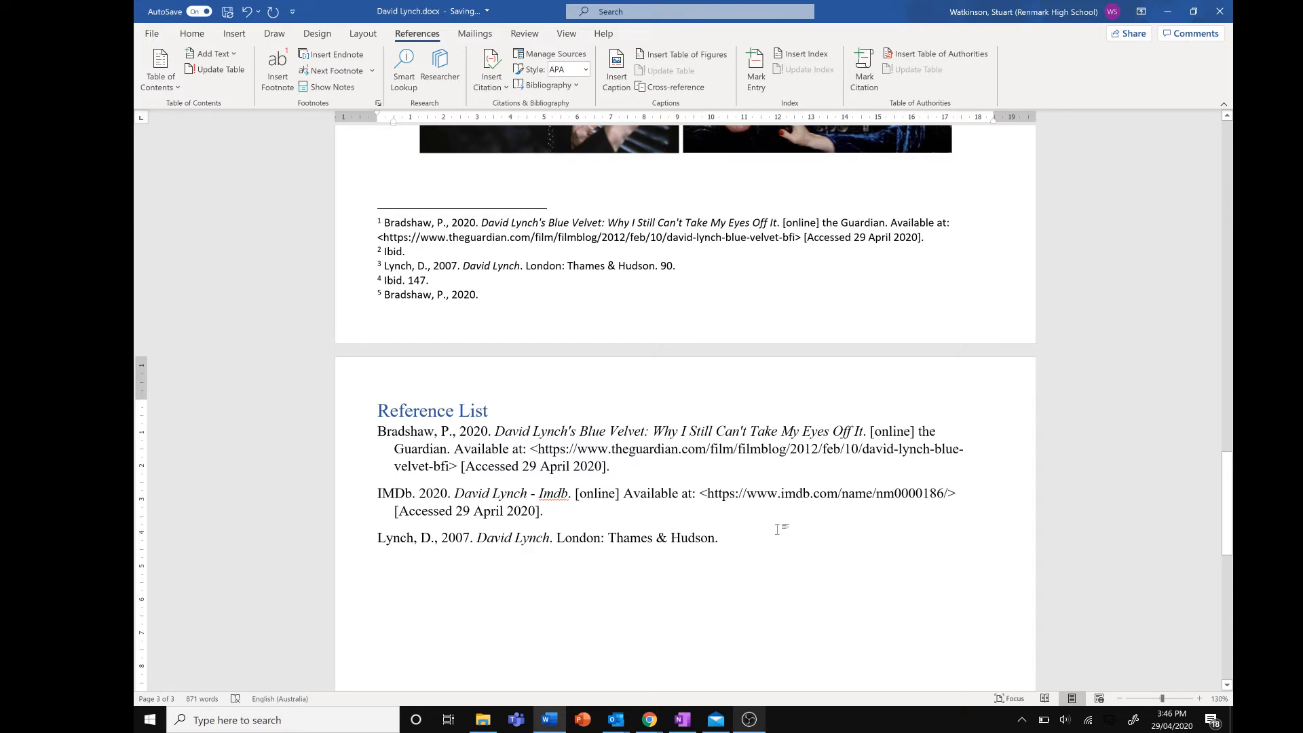
key(Return)
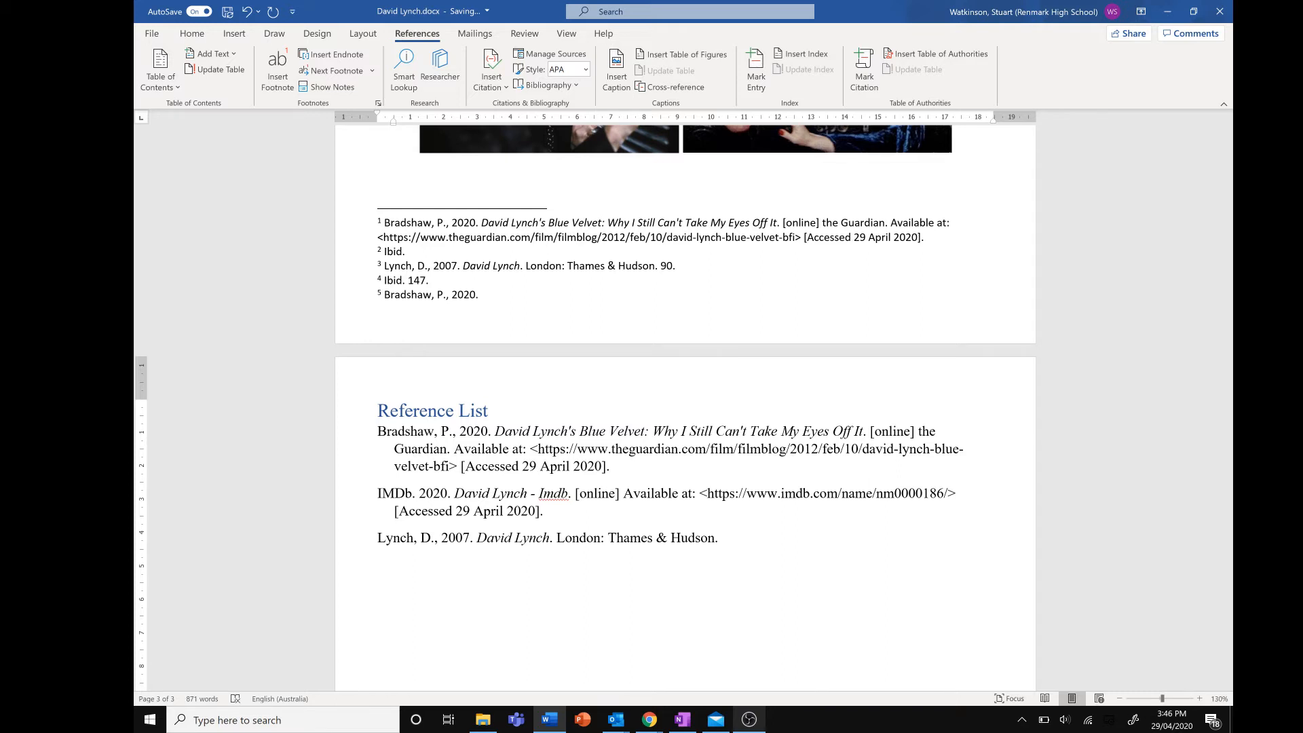
text(Dude)
key(Return)
text(man)
key(Return)
text(Bro)
Select all Reference List entries and sort them by paragraph as text in ascending order
click(192, 34)
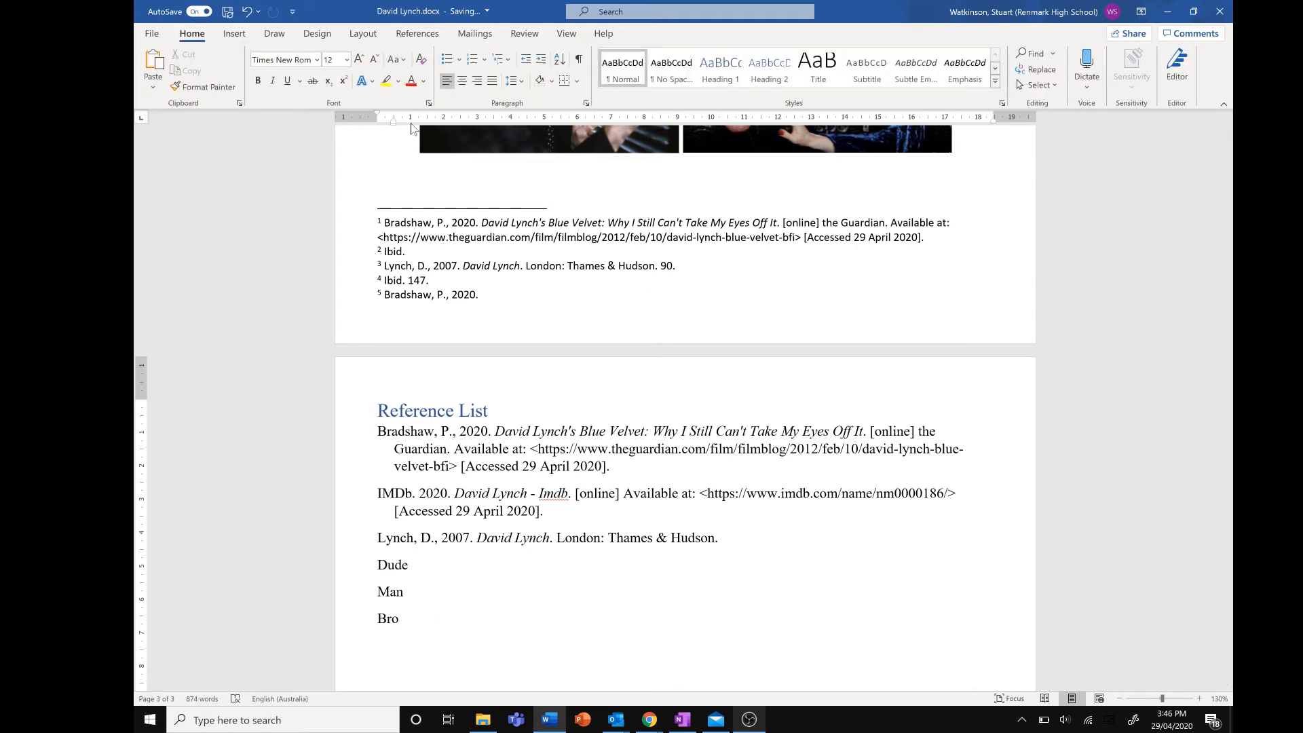
key(ctrl+shift+Up)
key(ctrl+shift+Up)
key(ctrl+shift+Up)
key(ctrl+shift+Up)
key(ctrl+shift+Up)
key(ctrl+shift+Up)
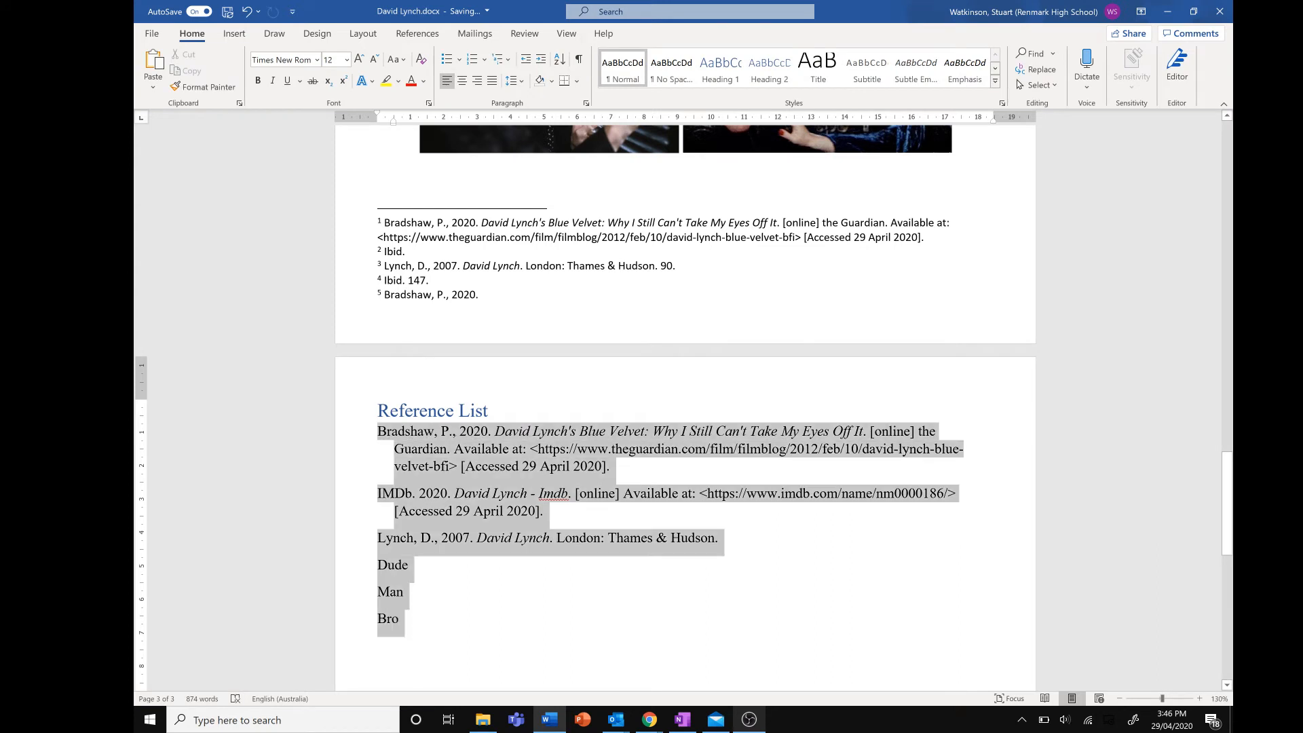
click(561, 60)
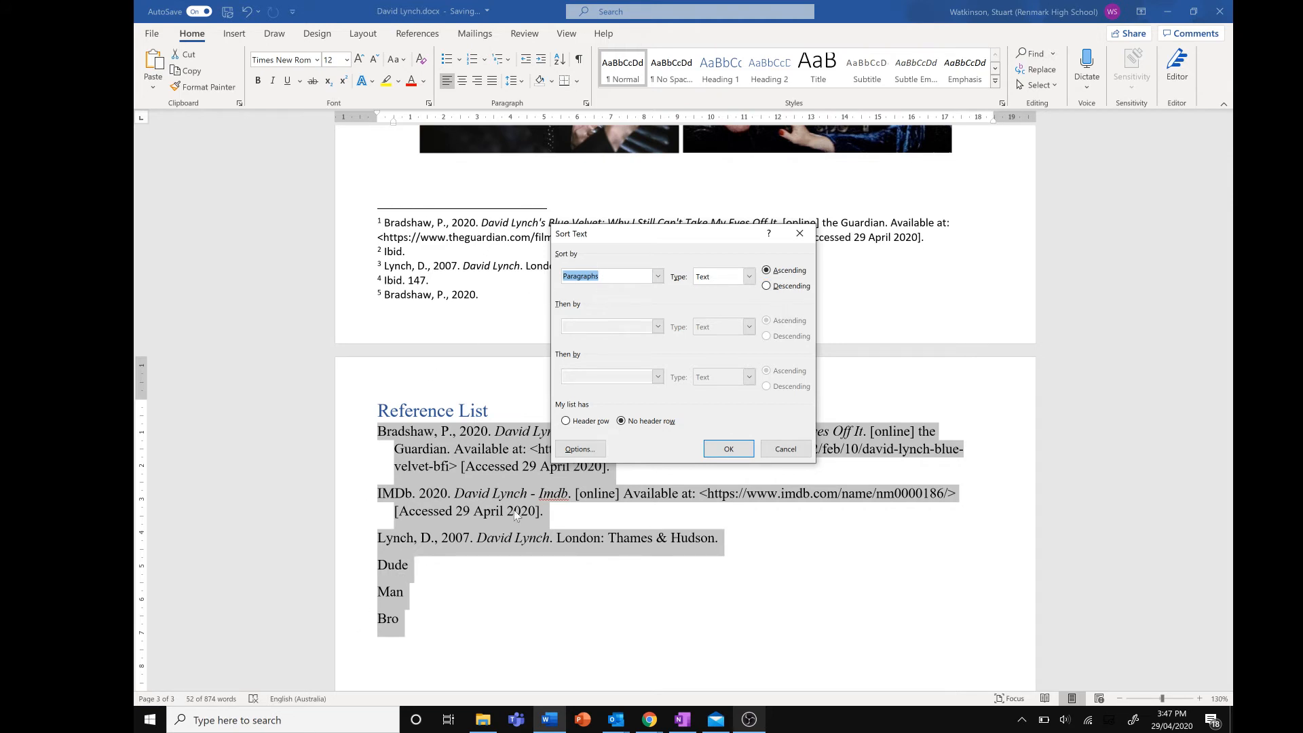
click(727, 448)
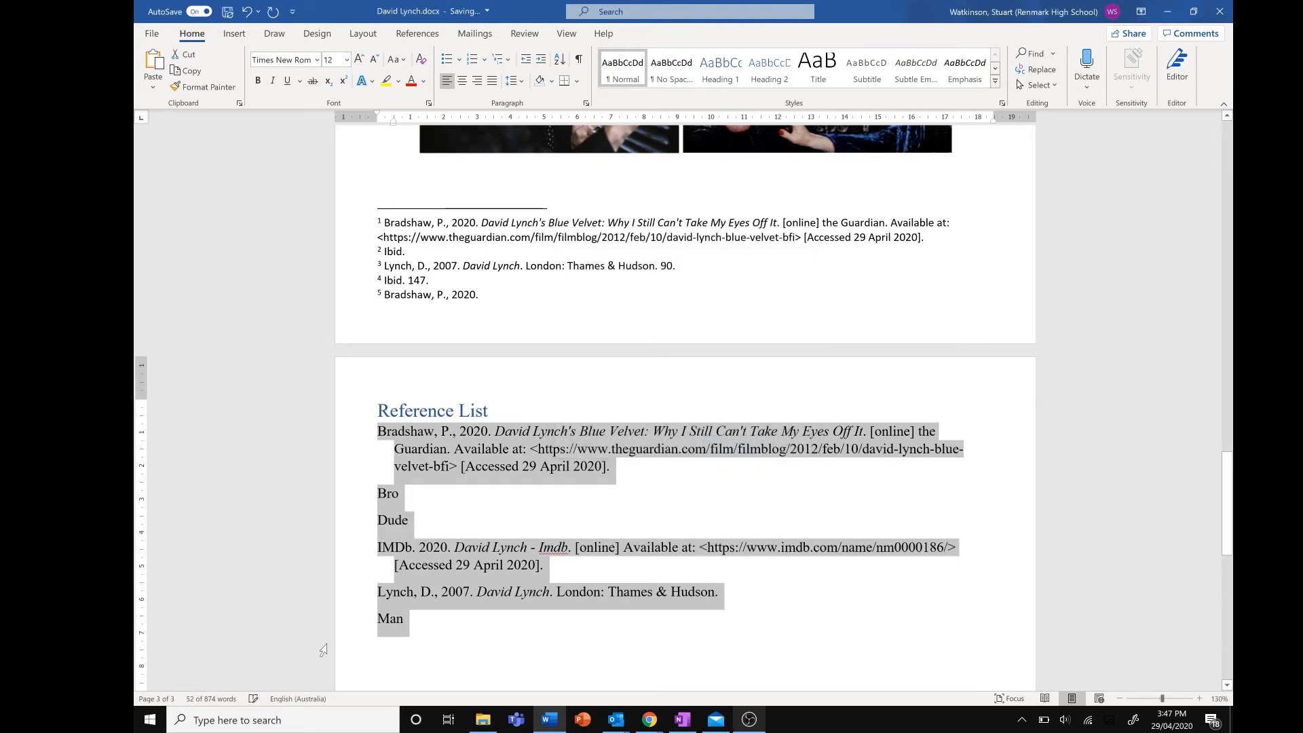
click(532, 564)
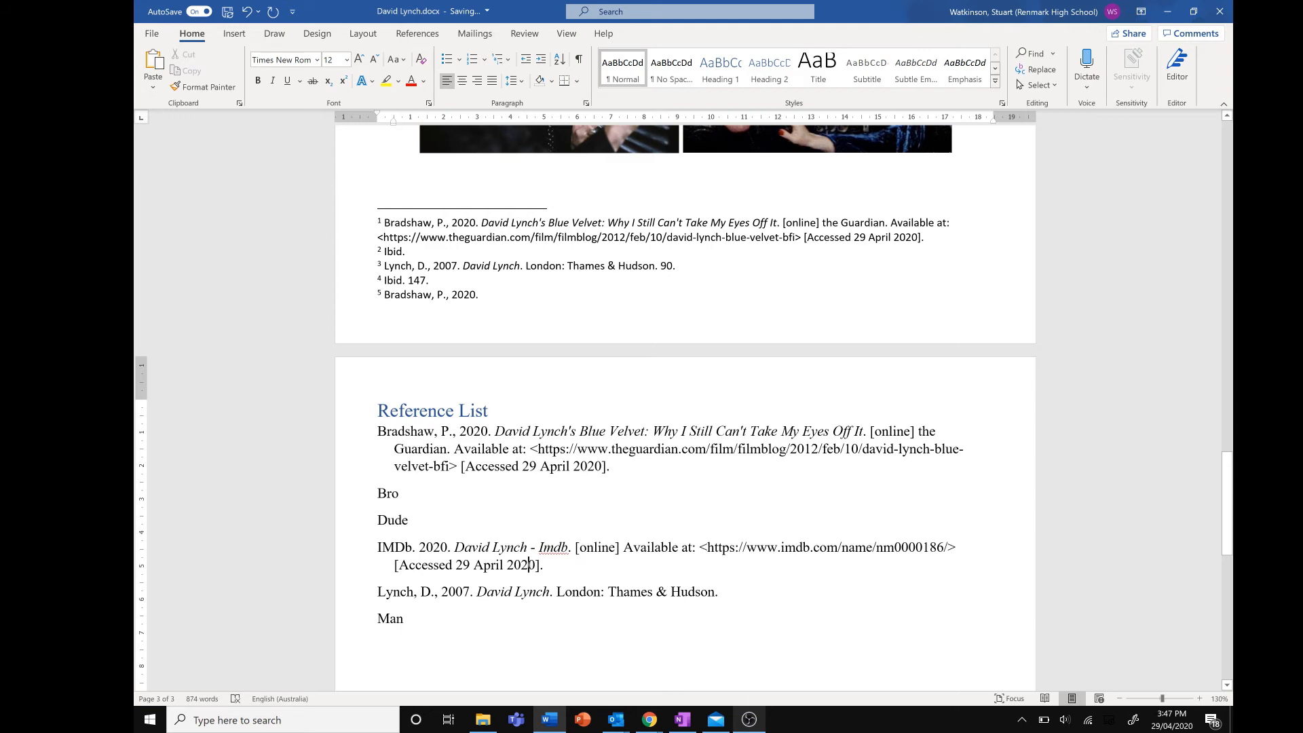
Remove the hanging indent from all Reference List entries
click(430, 503)
drag(405, 620, 399, 482)
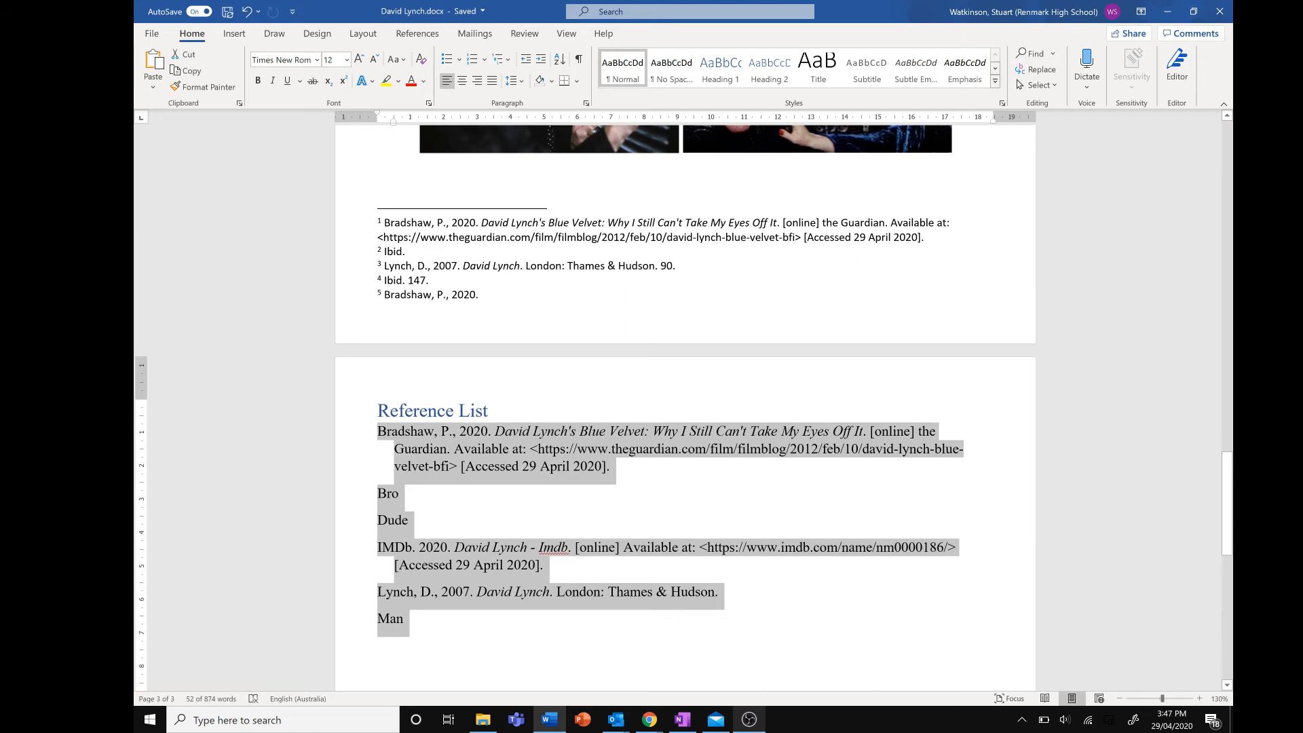
drag(394, 121, 378, 122)
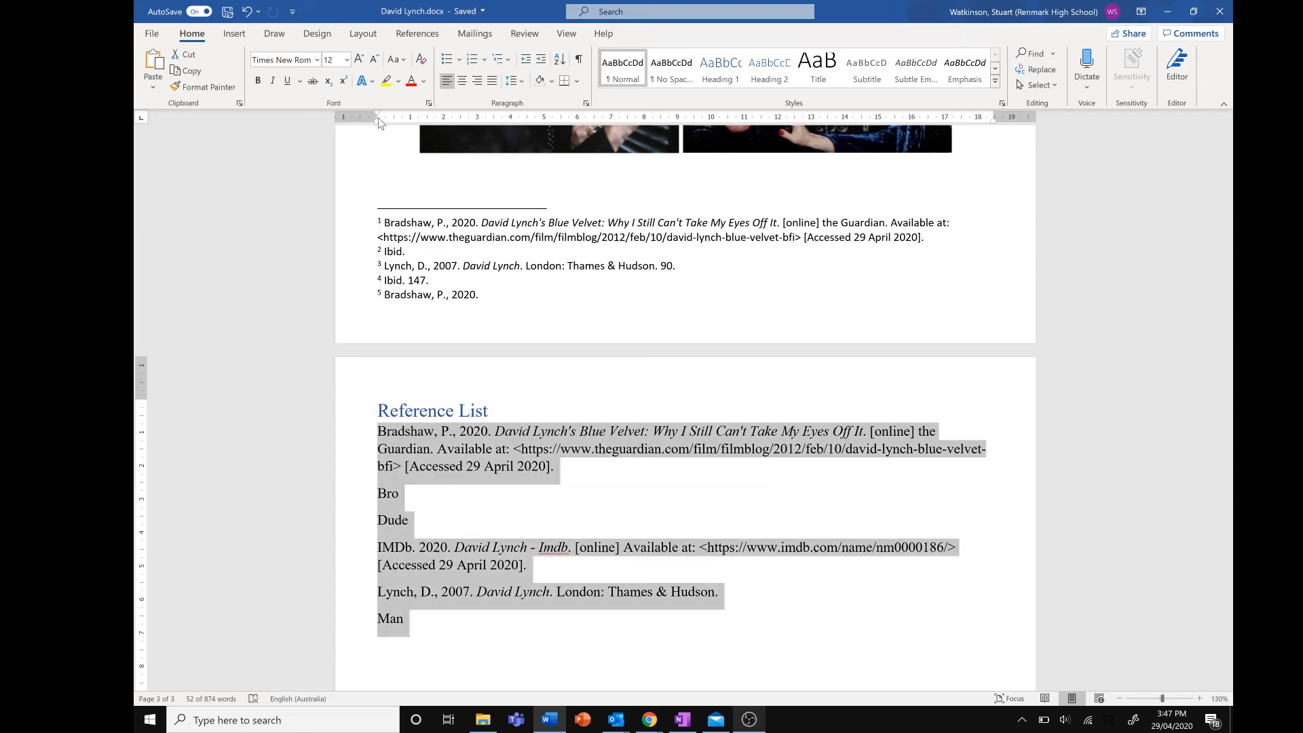
click(497, 623)
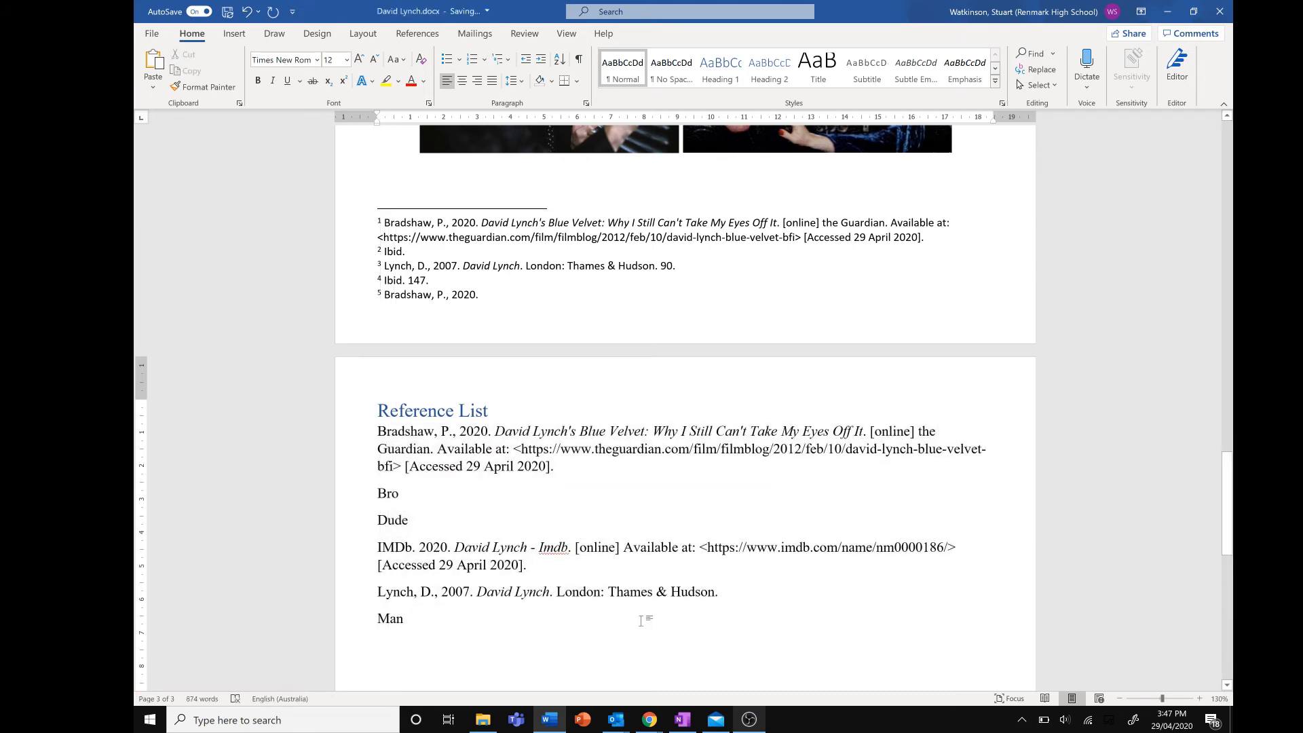
Reapply the hanging indent to all Reference List entries
drag(524, 591, 381, 467)
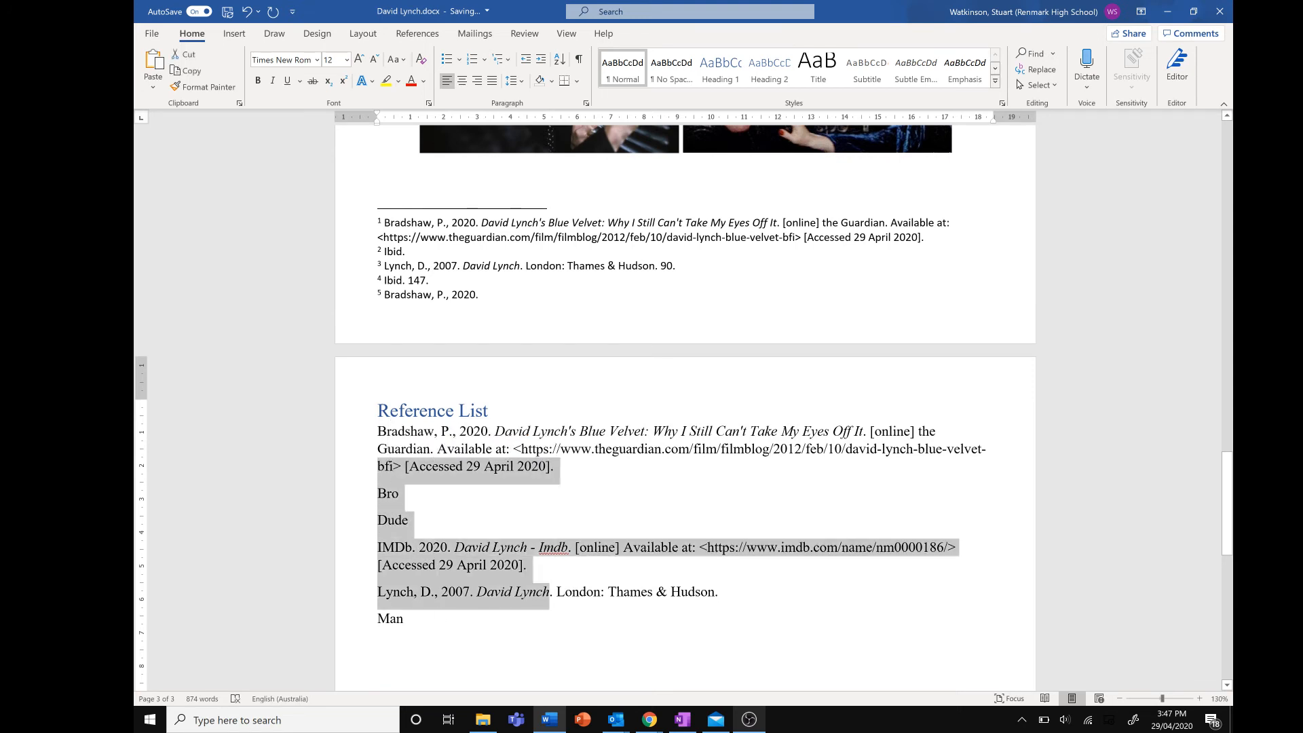
click(482, 621)
drag(482, 621, 363, 432)
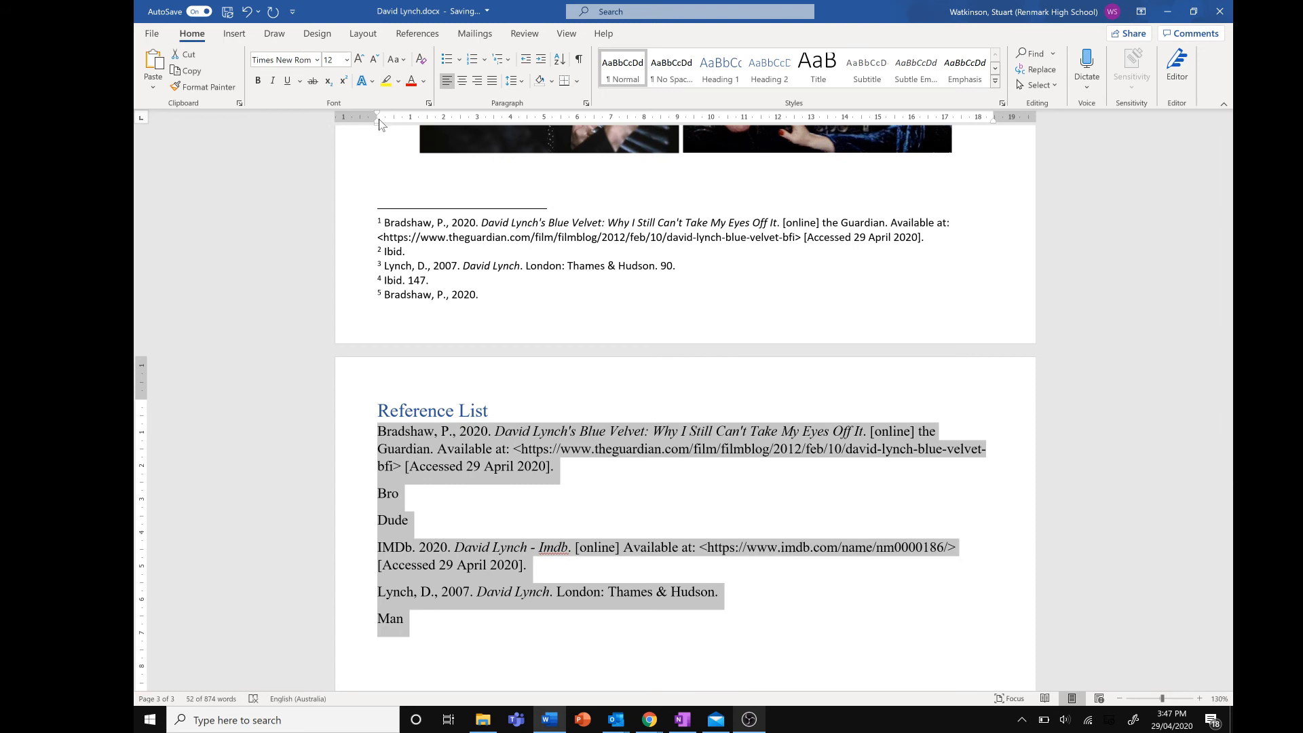
mouse_move(379, 124)
mouse_down()
mouse_move(395, 129)
mouse_move(378, 113)
mouse_up()
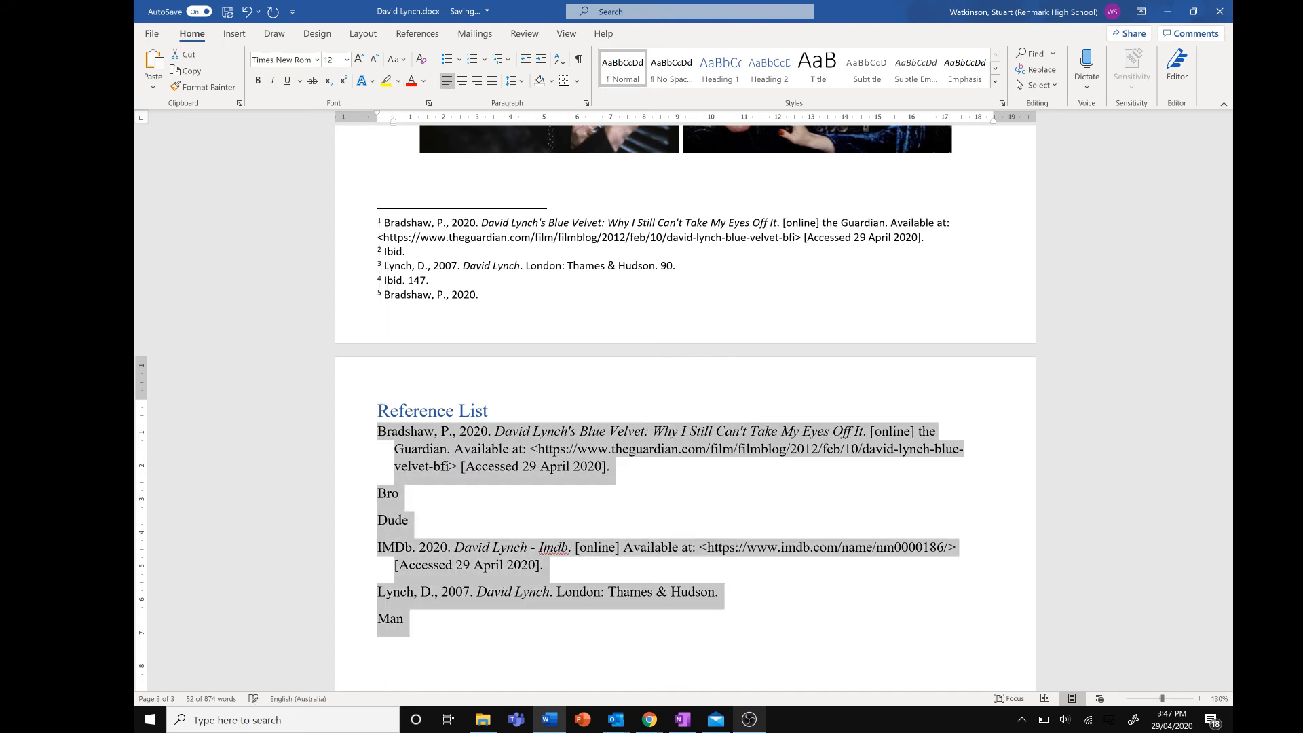
Delete the placeholder entries "Bro", "Dude" and "Man" from the Reference List
click(506, 534)
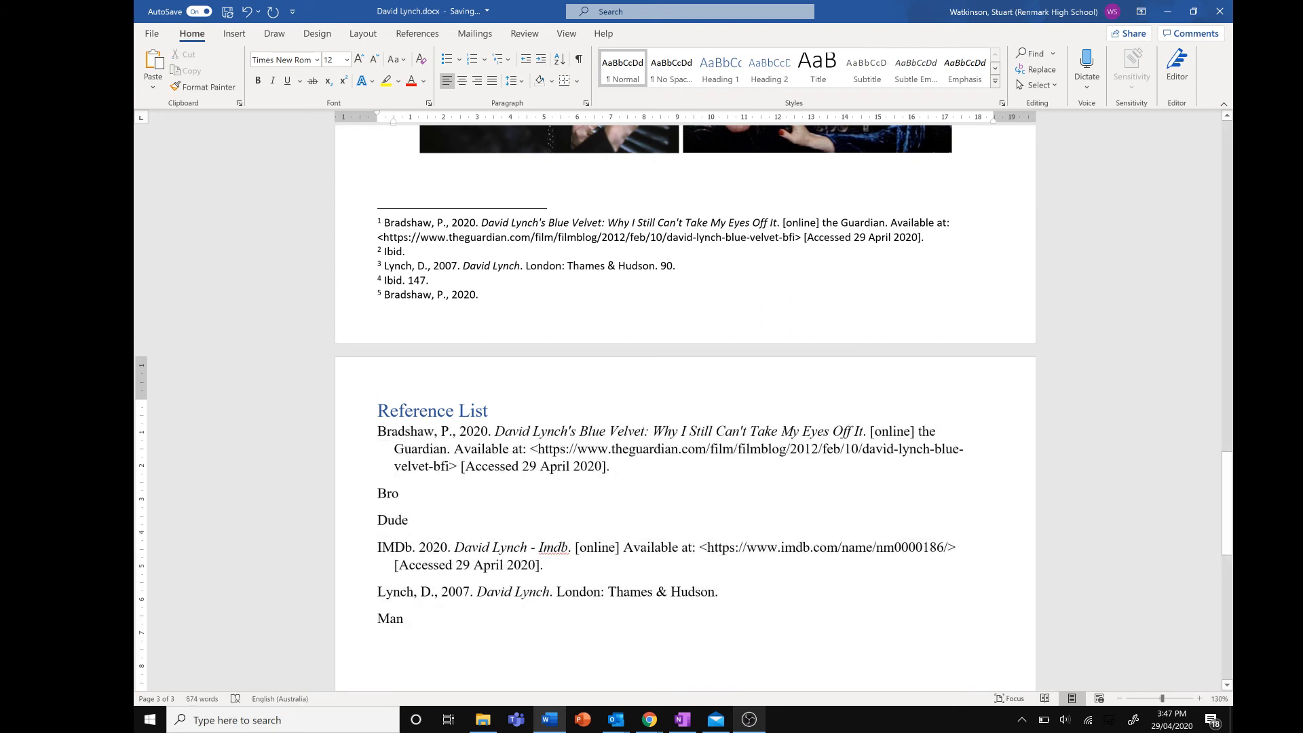
key(BackSpace)
key(BackSpace)
key(BackSpace)
click(441, 523)
key(BackSpace)
key(BackSpace)
key(BackSpace)
key(BackSpace)
key(BackSpace)
key(BackSpace)
key(BackSpace)
key(BackSpace)
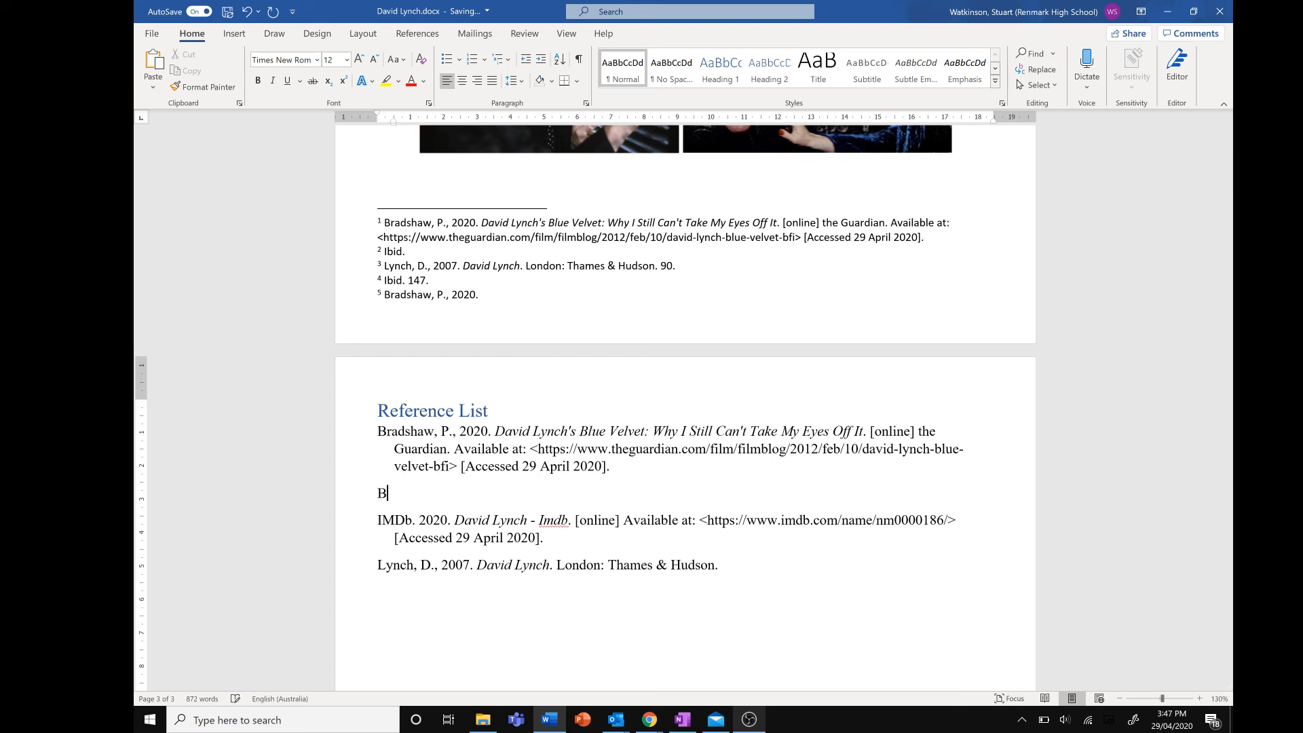
key(BackSpace)
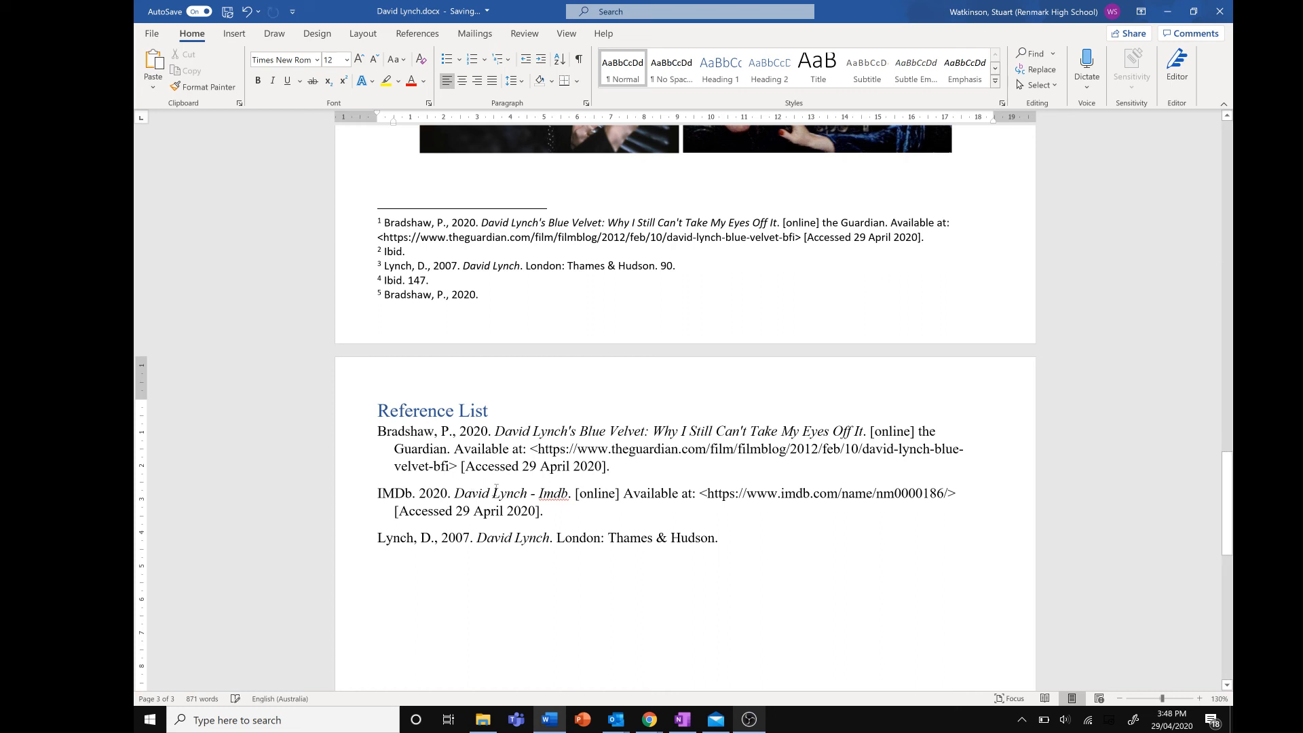
Compare the Bradshaw Reference List entry with the footnote citations on the previous page
drag(613, 468, 380, 431)
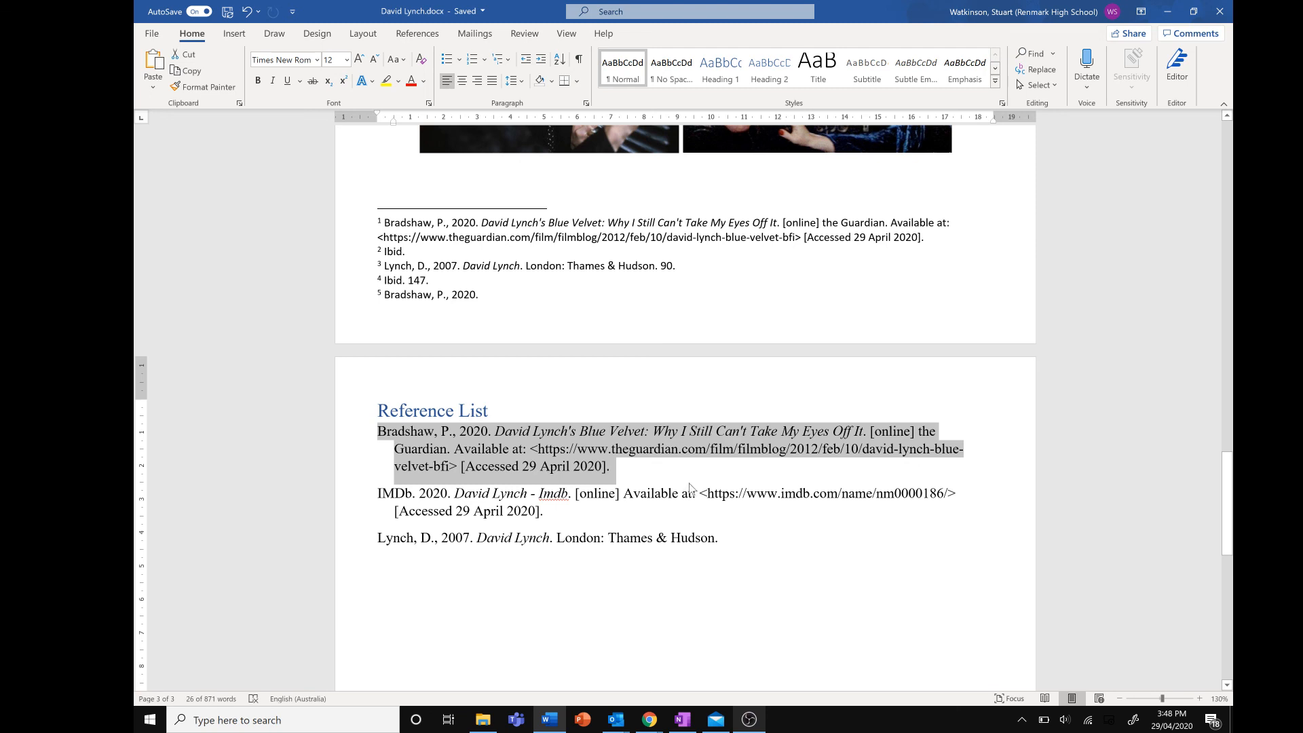
click(647, 493)
click(546, 511)
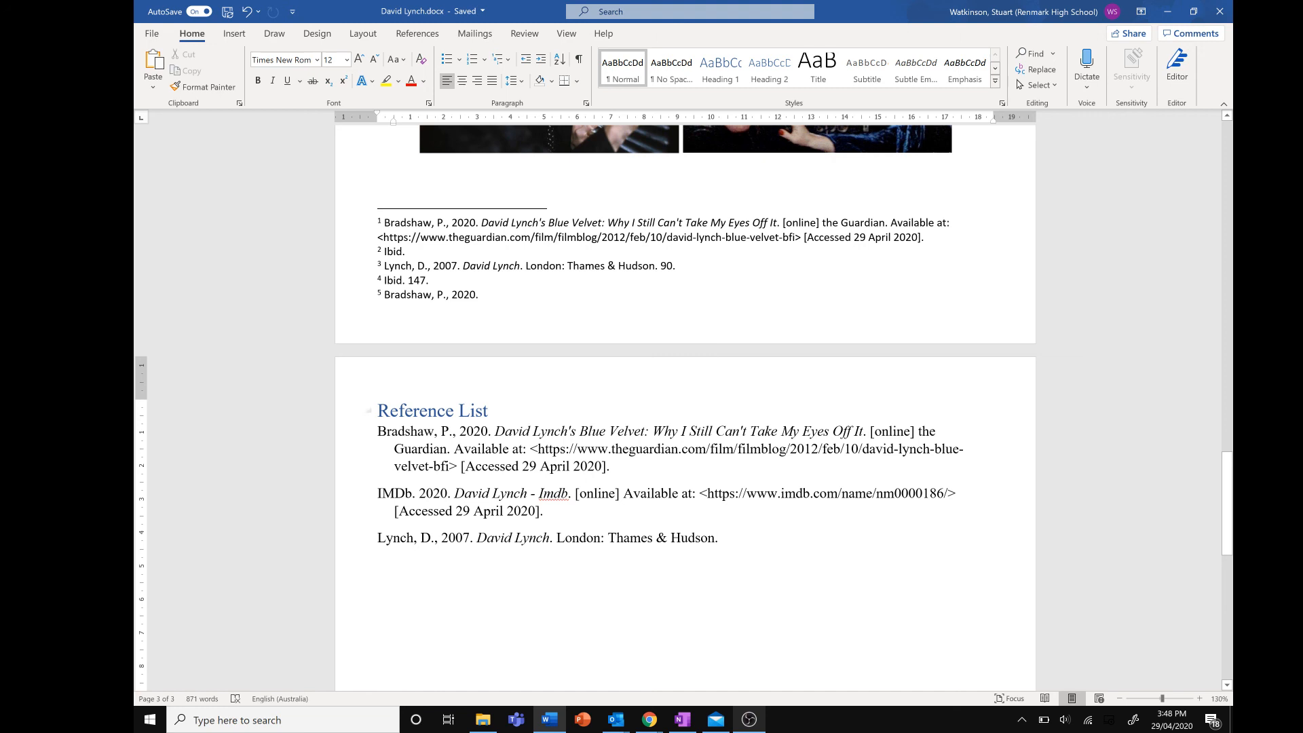
drag(480, 295, 378, 222)
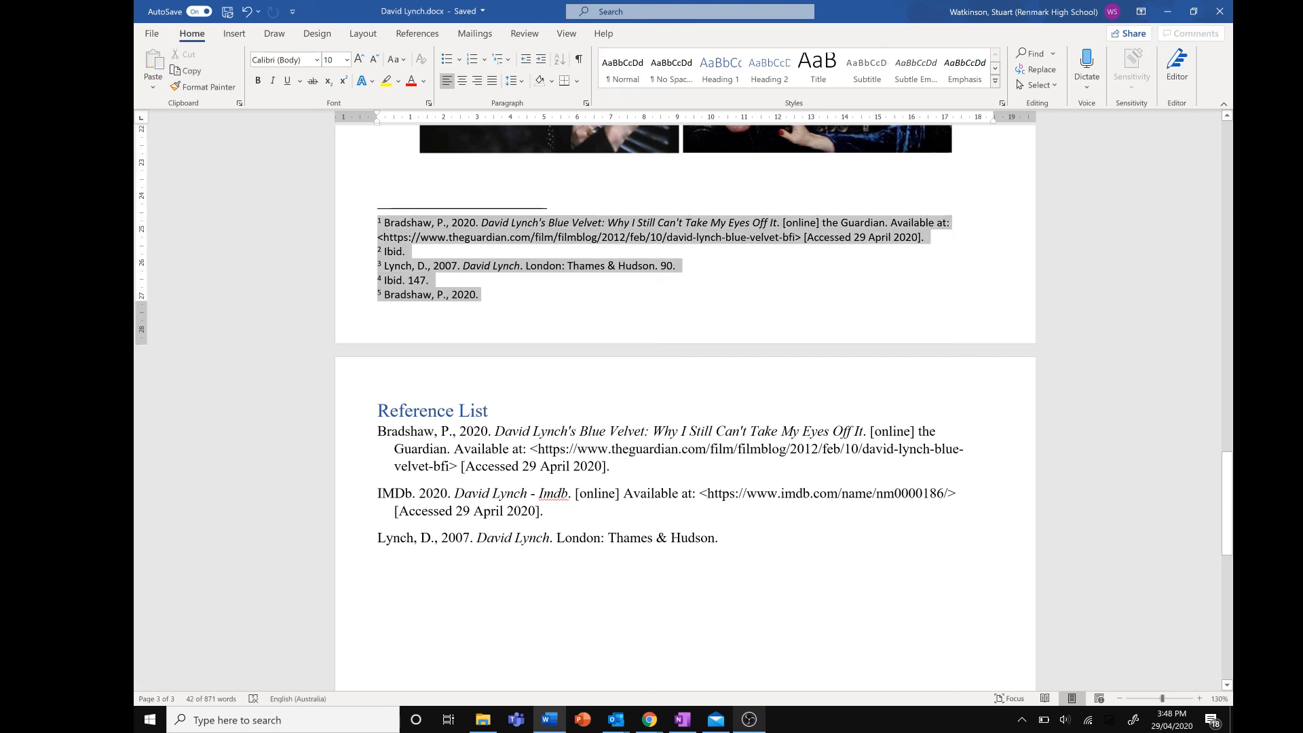
click(752, 569)
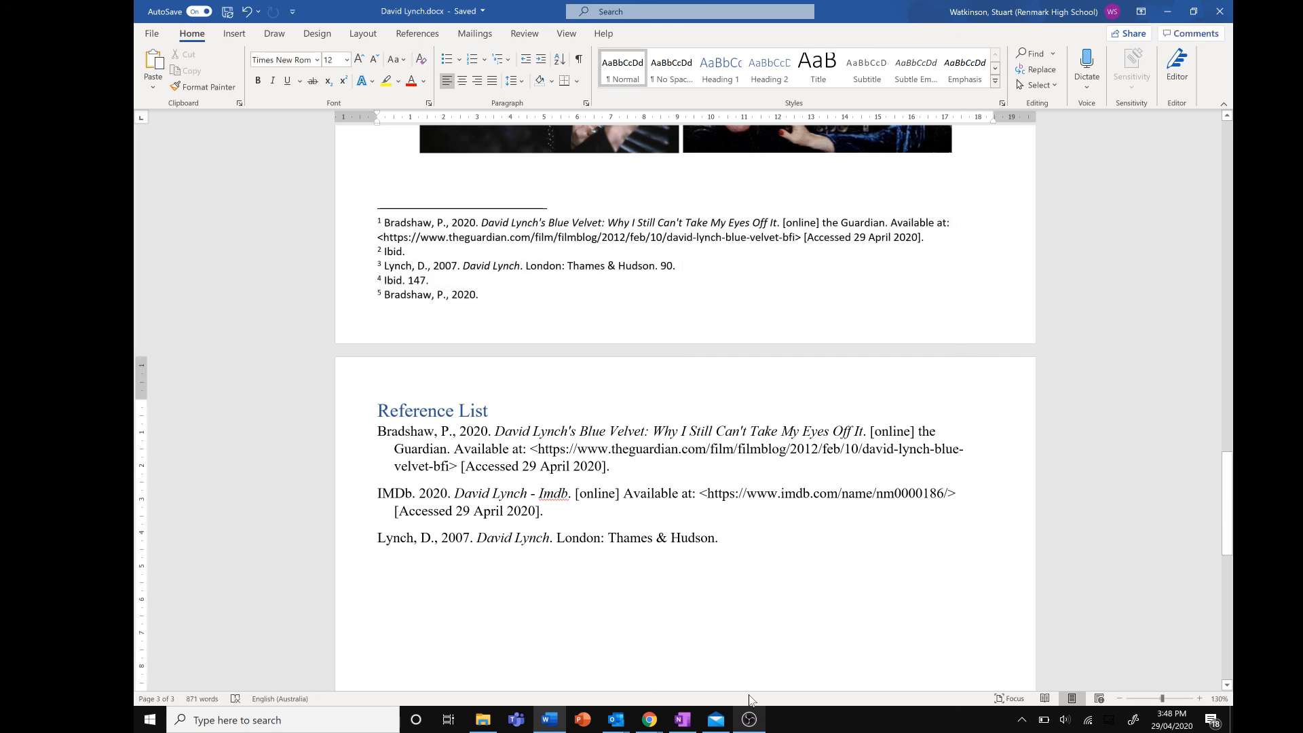